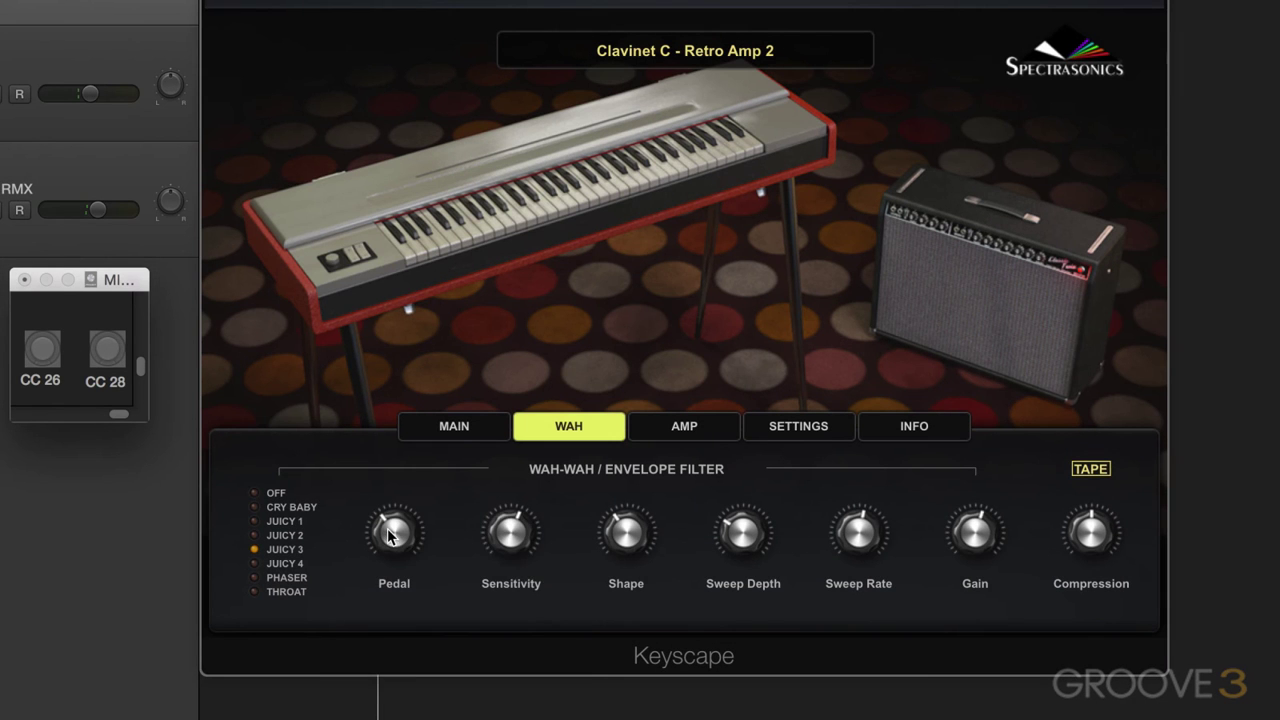
MIDI-learn the wah Pedal knob to CC 28 and confirm the assignment with Show Learns.
right_click(384, 524)
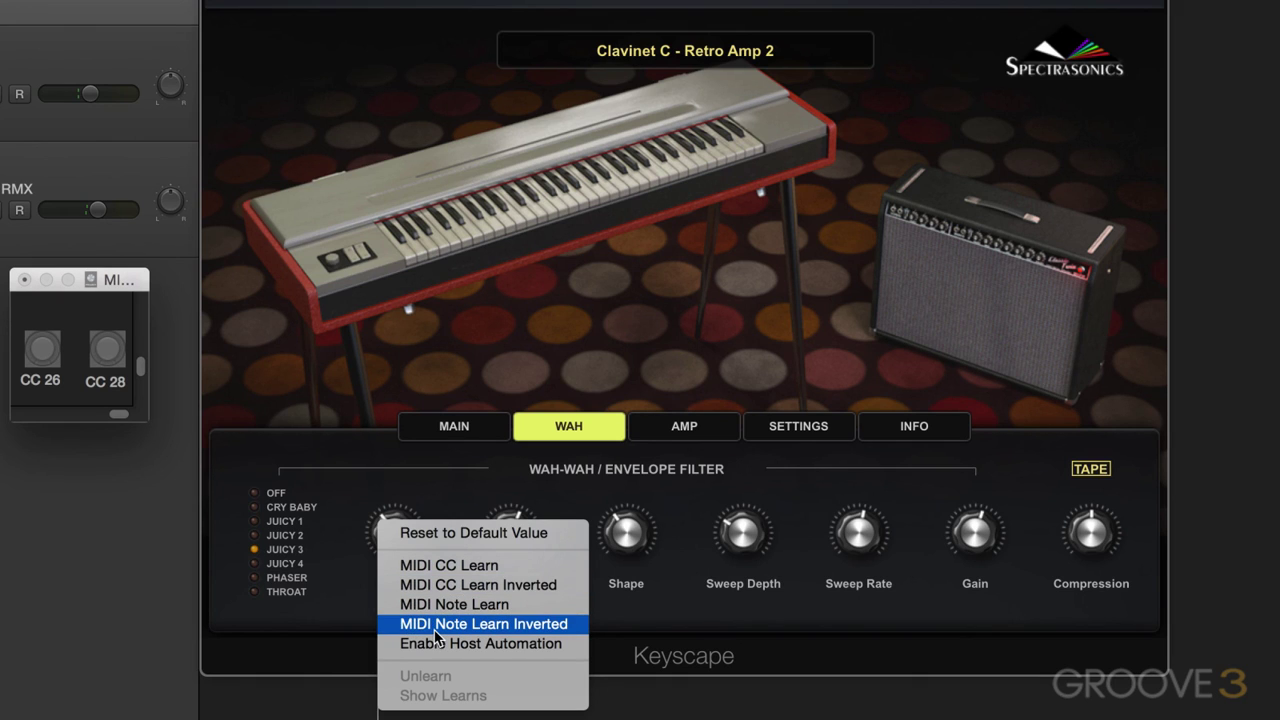
left_click(446, 567)
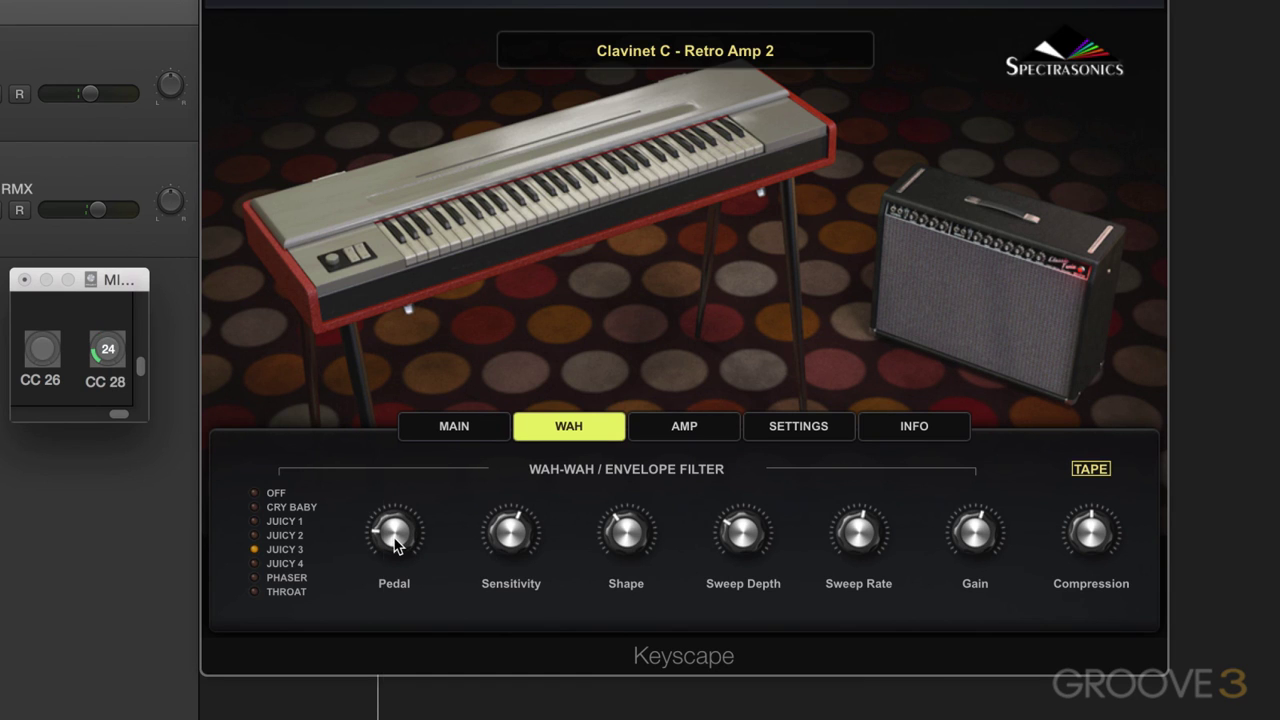
right_click(397, 545)
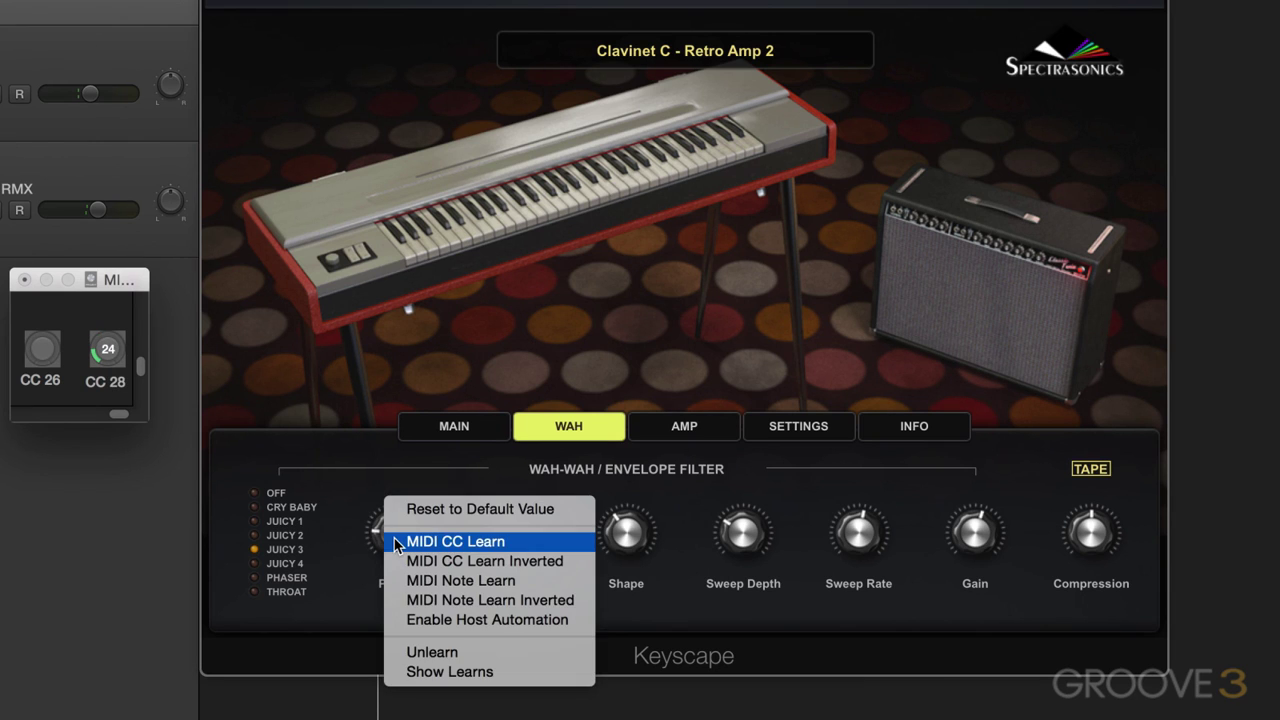
left_click(446, 672)
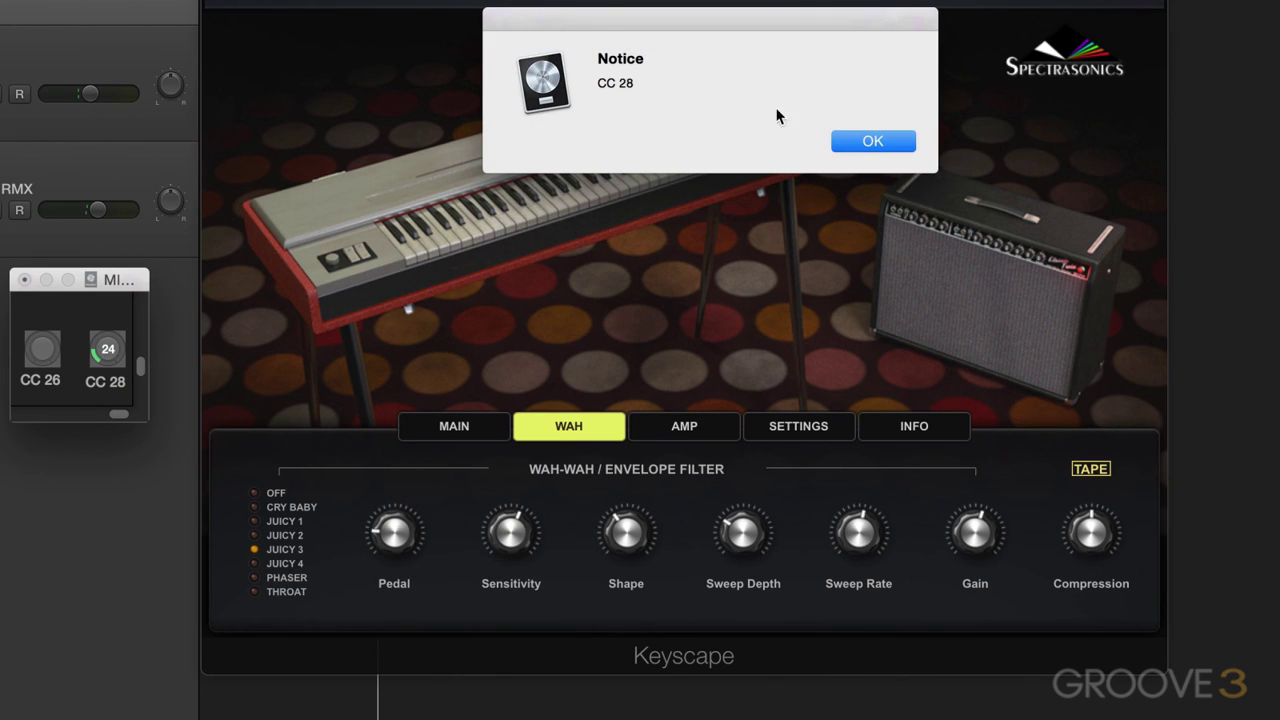
Learn Sensitivity (inverted) and Shape to CC 28, testing them with the CC 28 knob.
left_click(872, 141)
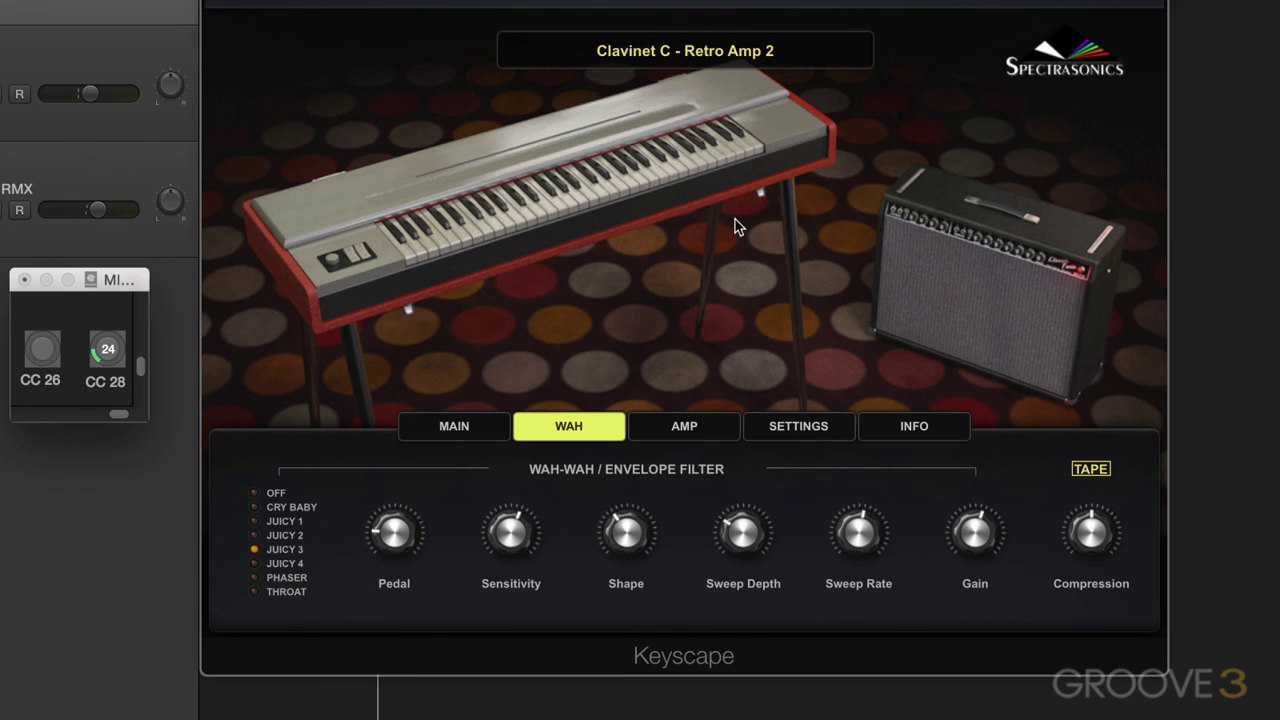
right_click(512, 540)
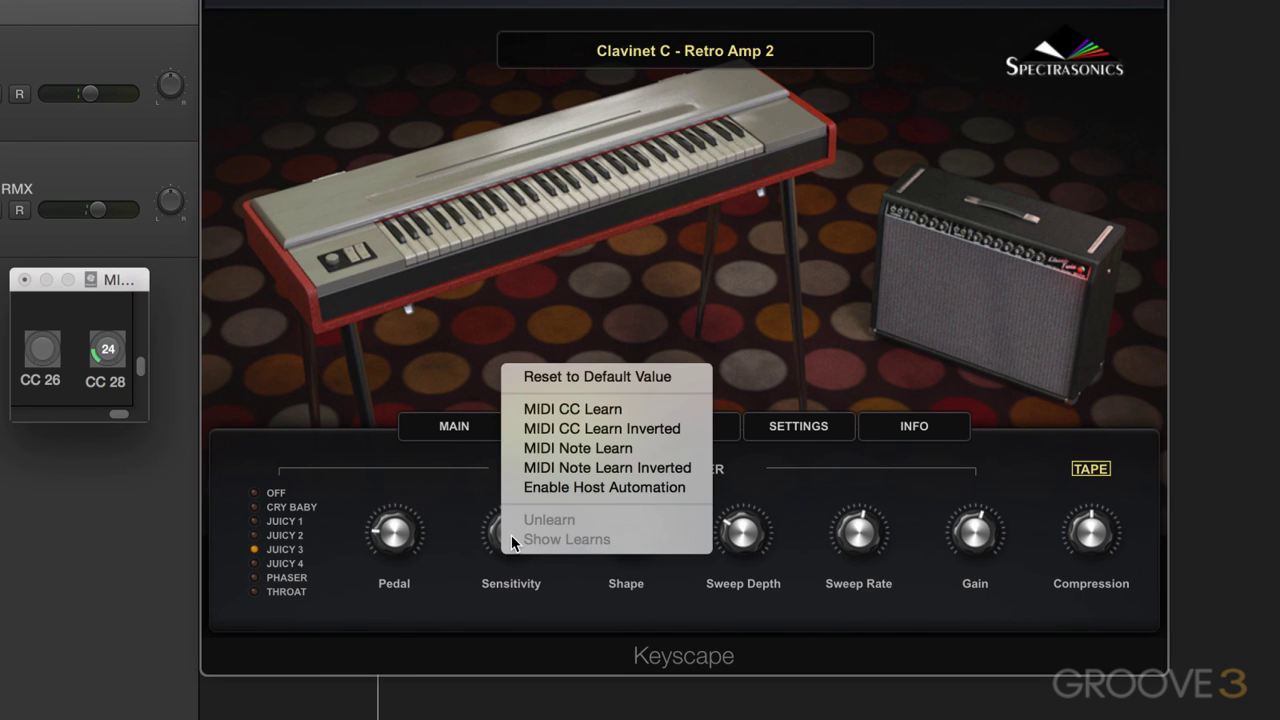
left_click(546, 430)
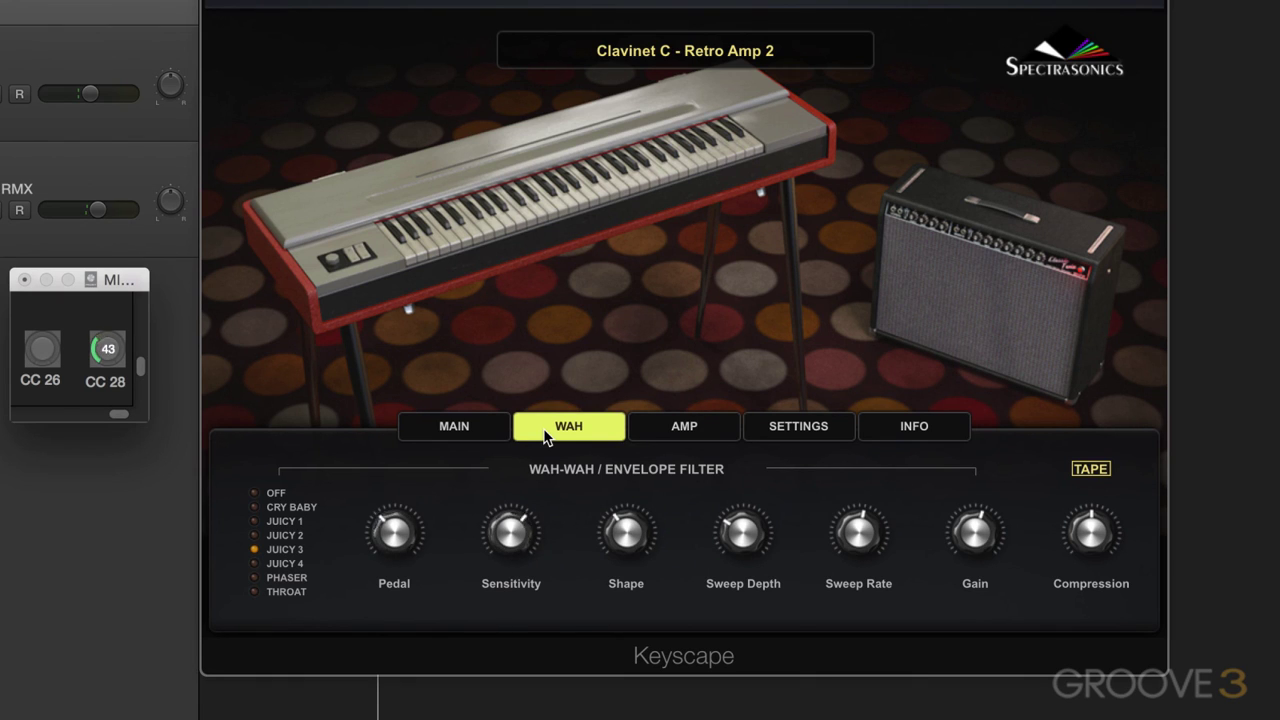
right_click(629, 541)
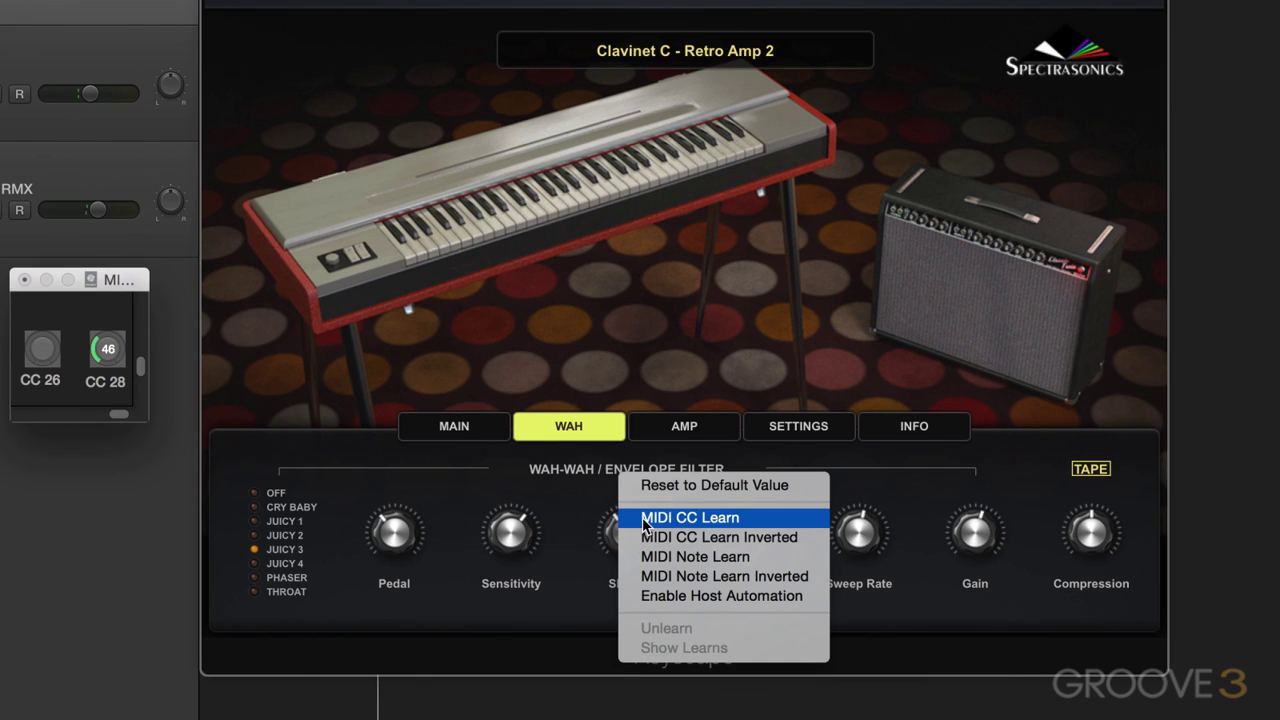
left_click(645, 518)
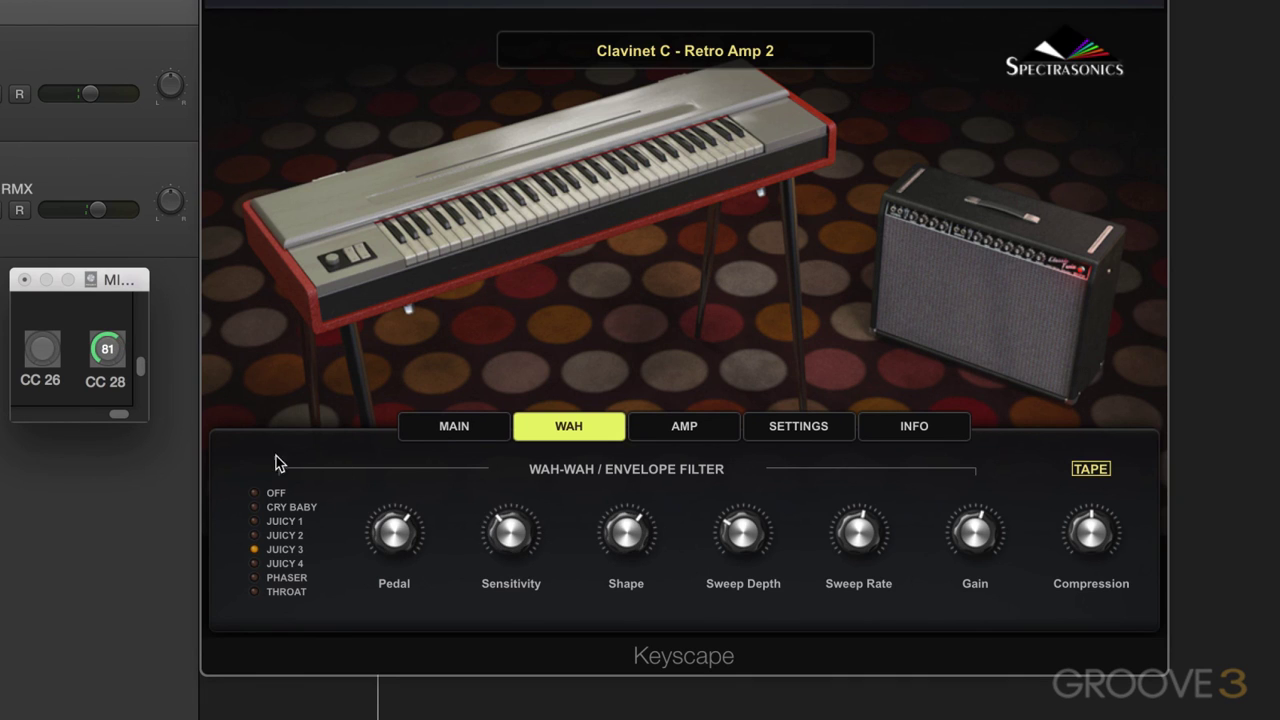
left_click_drag(123, 349, 125, 378)
Learn the Sweep Depth knob to CC 26.
right_click(745, 540)
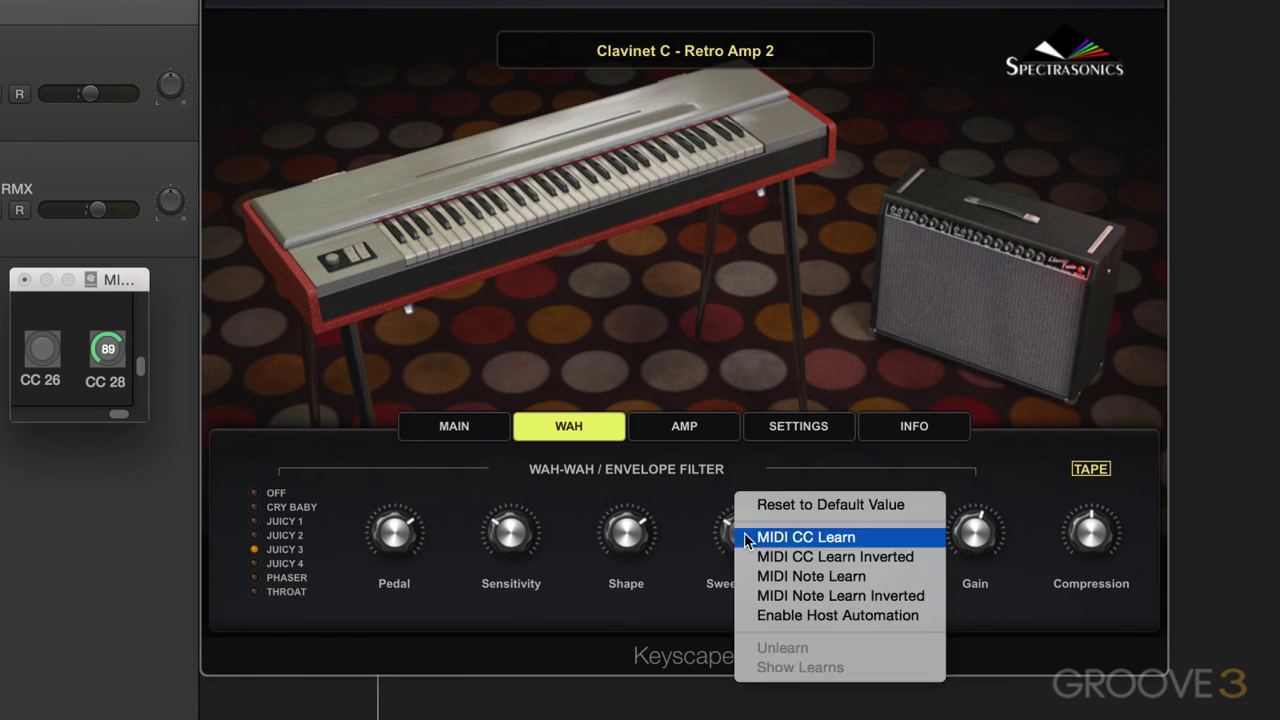
left_click(776, 537)
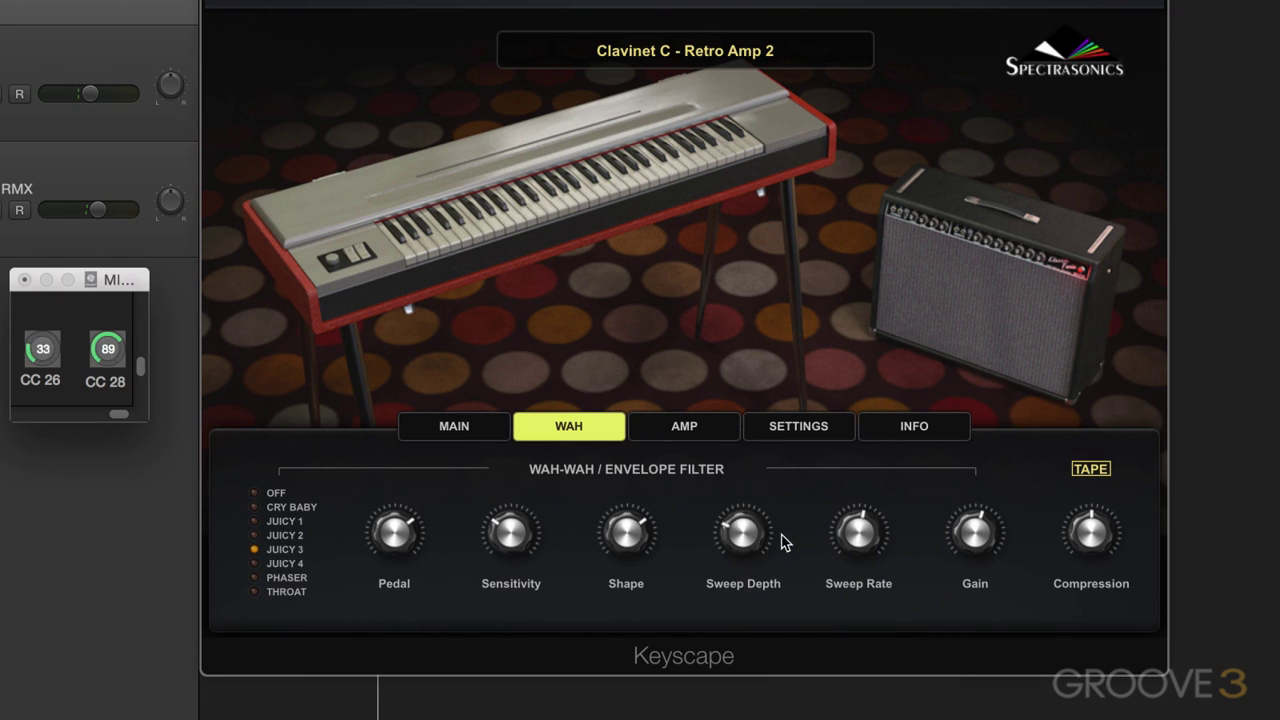
left_click_drag(42, 350, 44, 376)
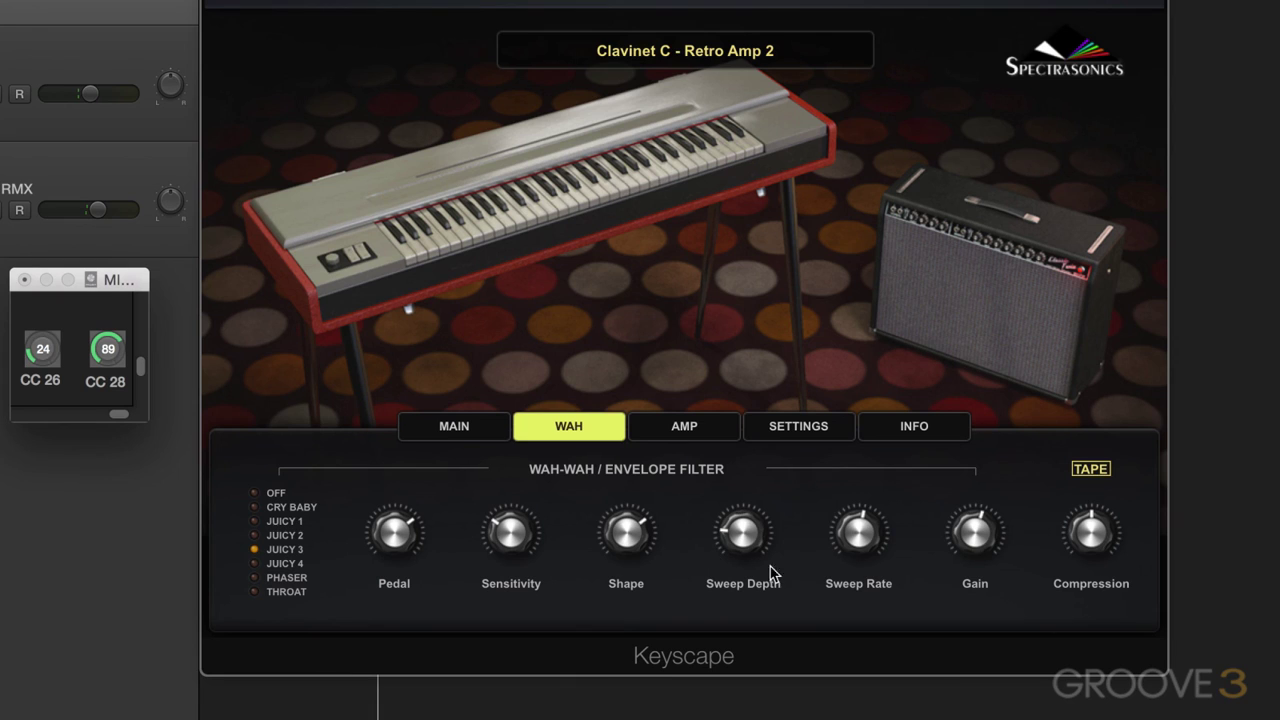
right_click(859, 537)
Learn Sweep Rate to CC 26, then move the plug-in aside and select the Keyscape track.
left_click(862, 535)
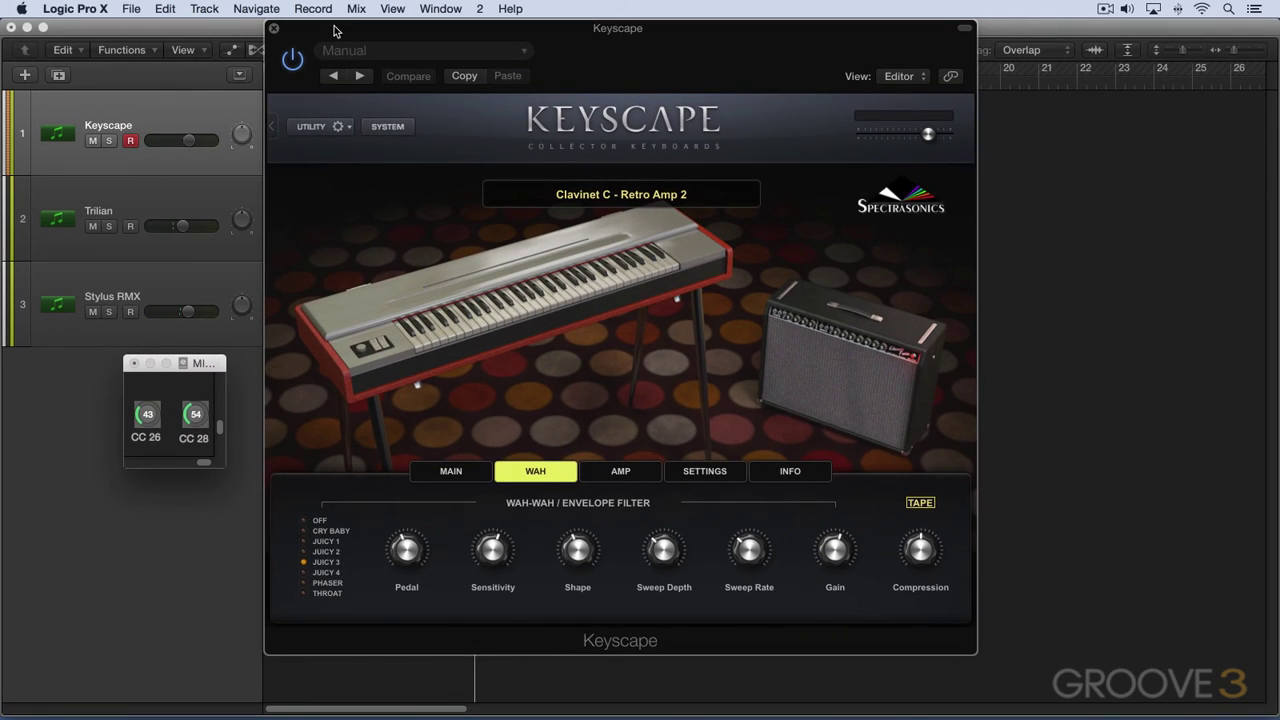
left_click_drag(345, 42, 672, 125)
left_click(216, 110)
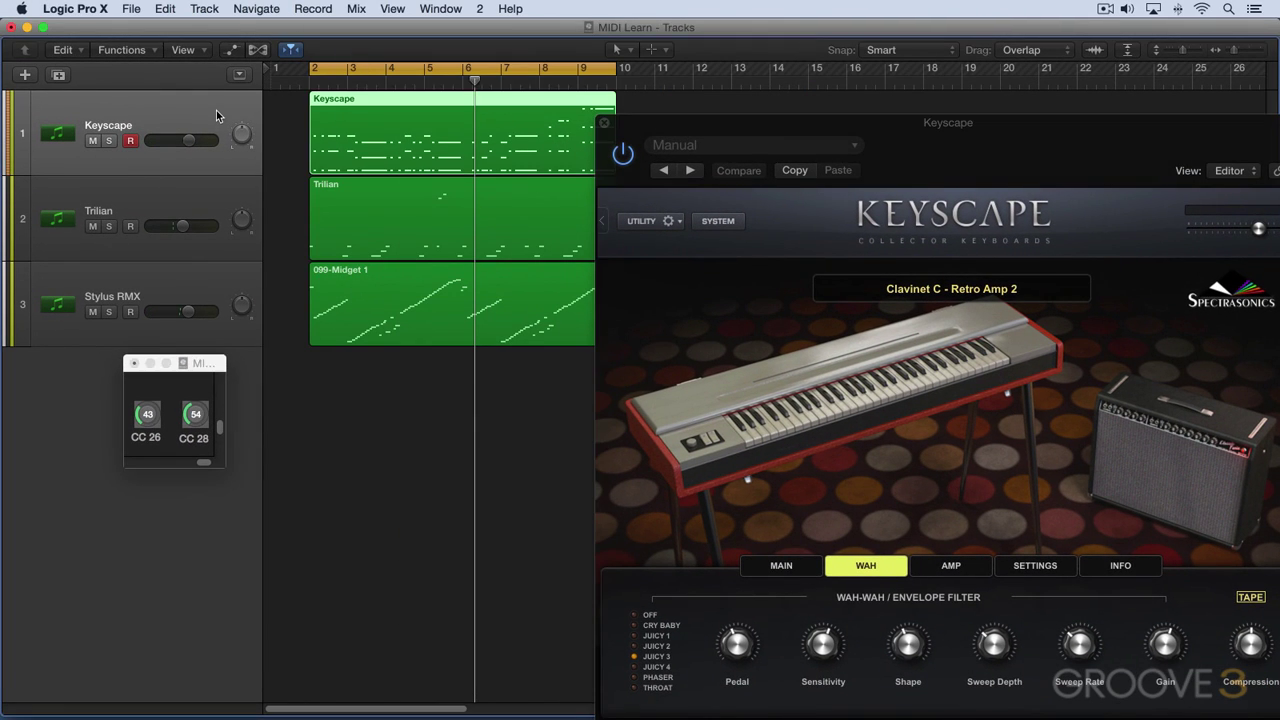
Duplicate the Keyscape track and record the CC 26 and CC 28 wah moves onto it.
key("super+d")
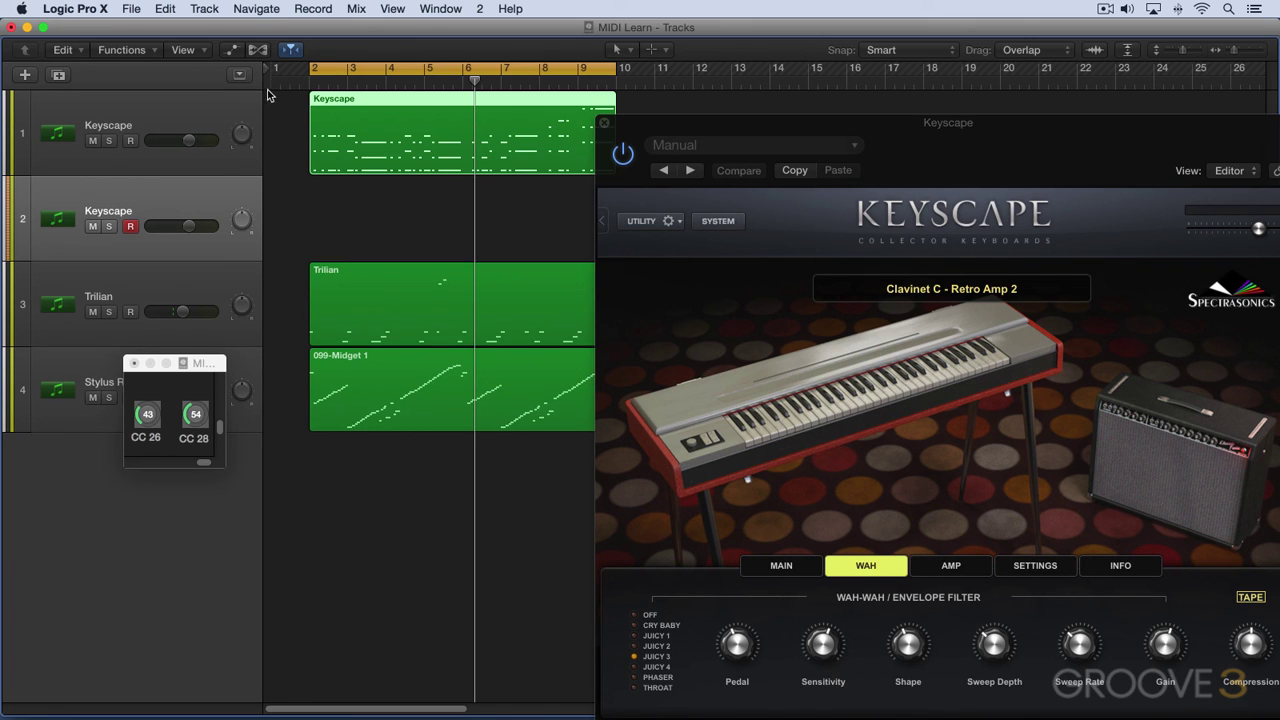
key("r")
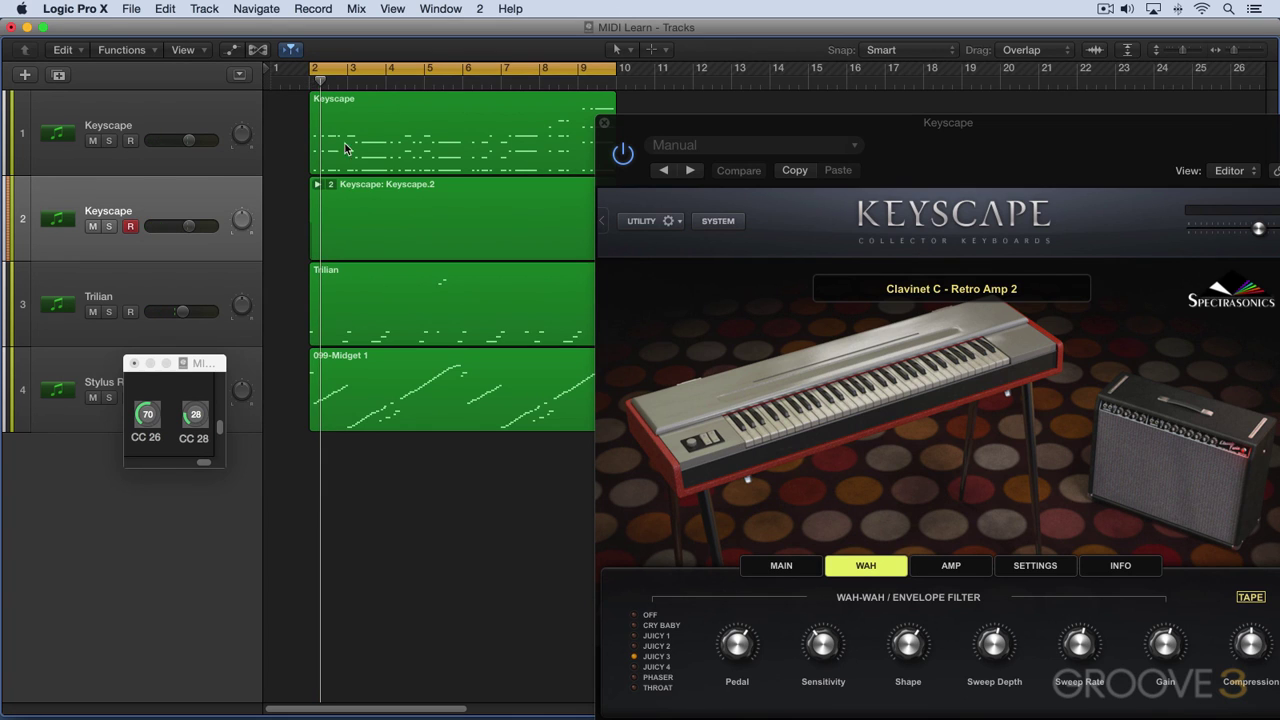
Make Keyscape.1 the active take and close the plug-in window.
left_click(385, 198)
left_click(331, 186)
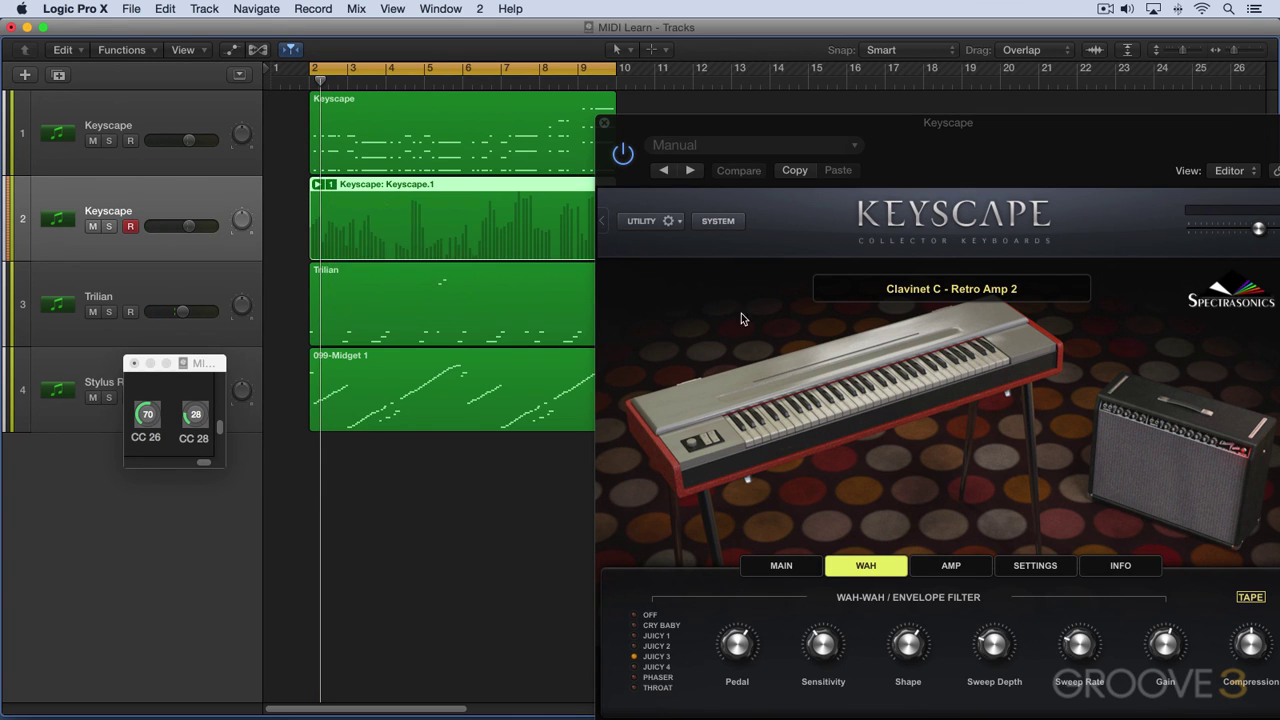
key("super+w")
Open the Piano Roll and show the Ctrl 28 data in the controller lane.
key("p")
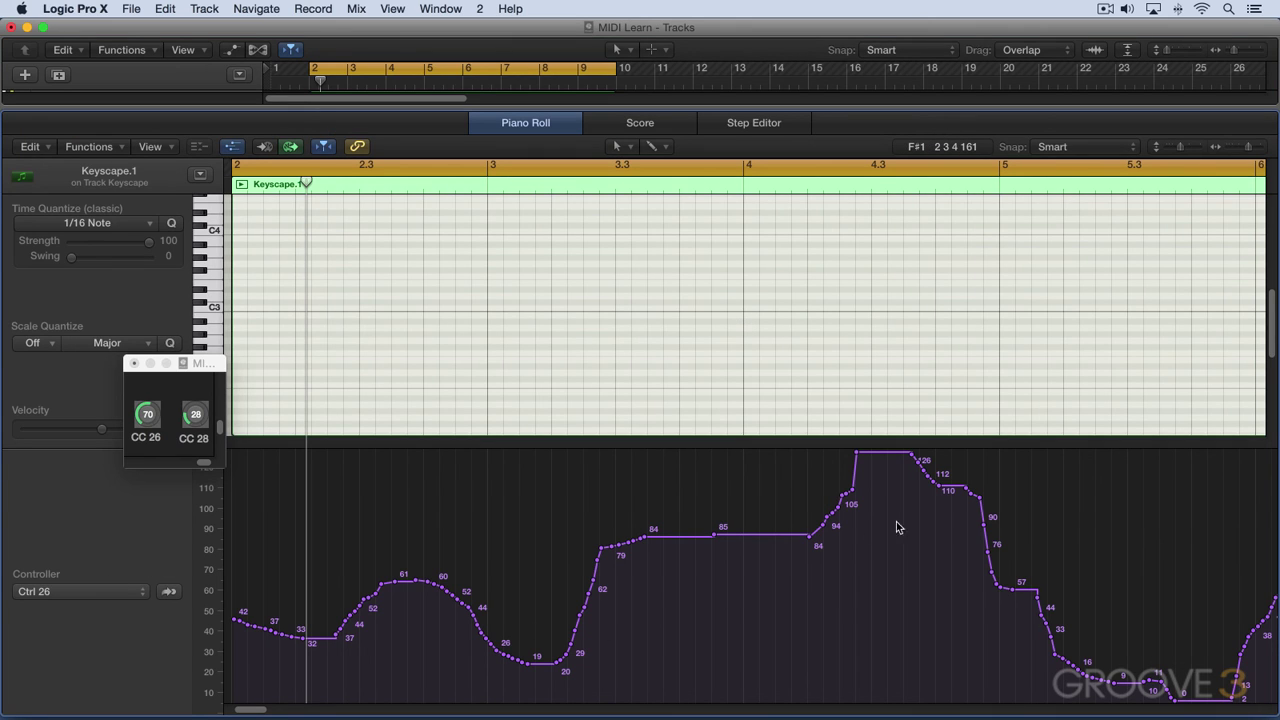
left_click(114, 596)
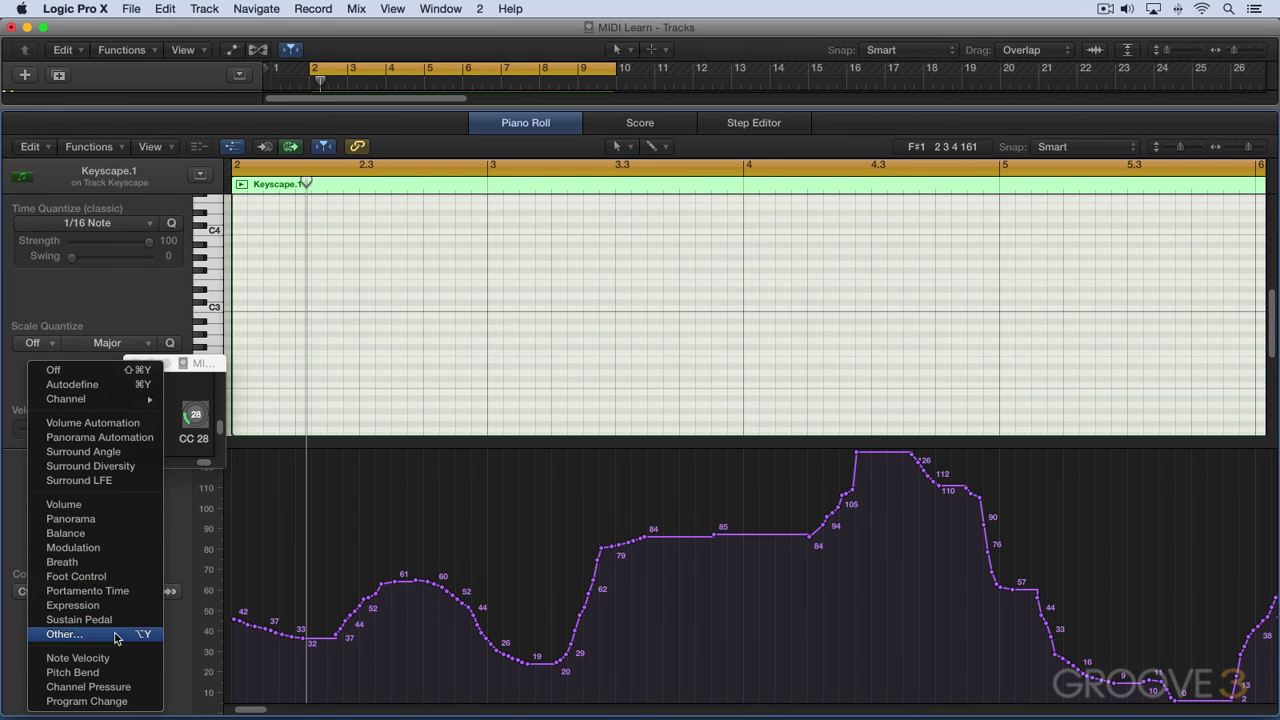
left_click(114, 634)
left_click(81, 636)
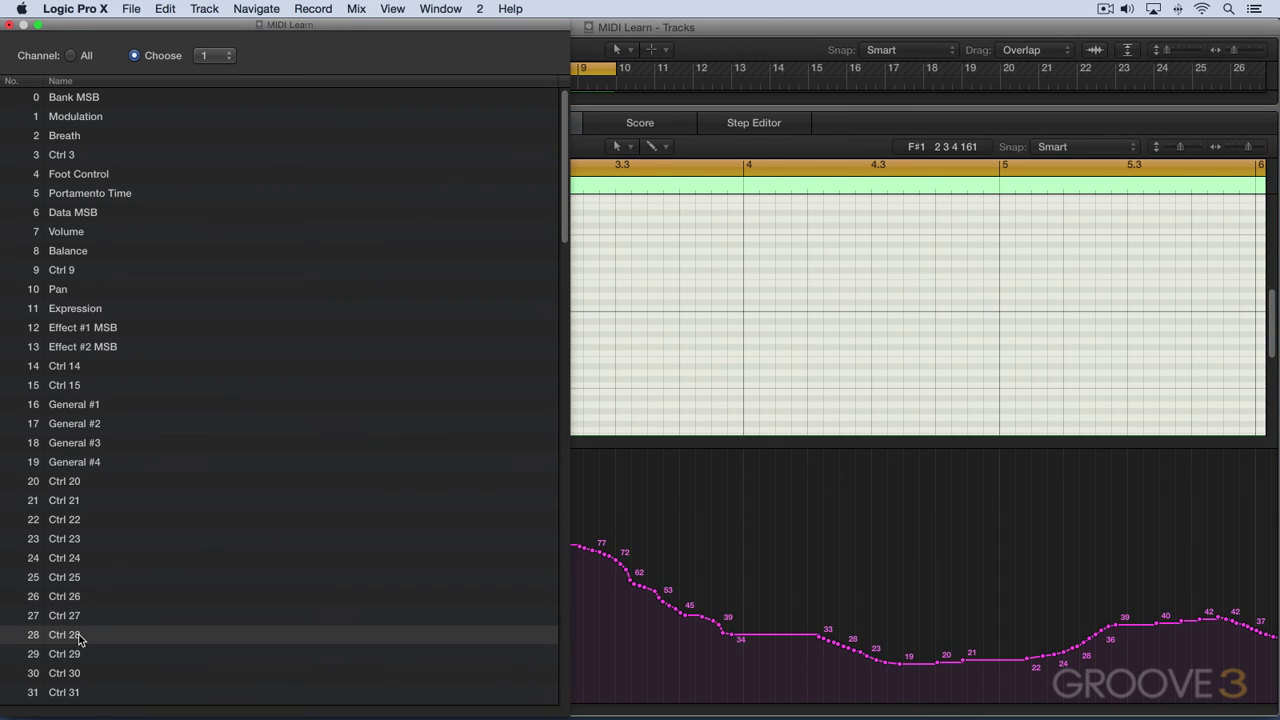
left_click(7, 25)
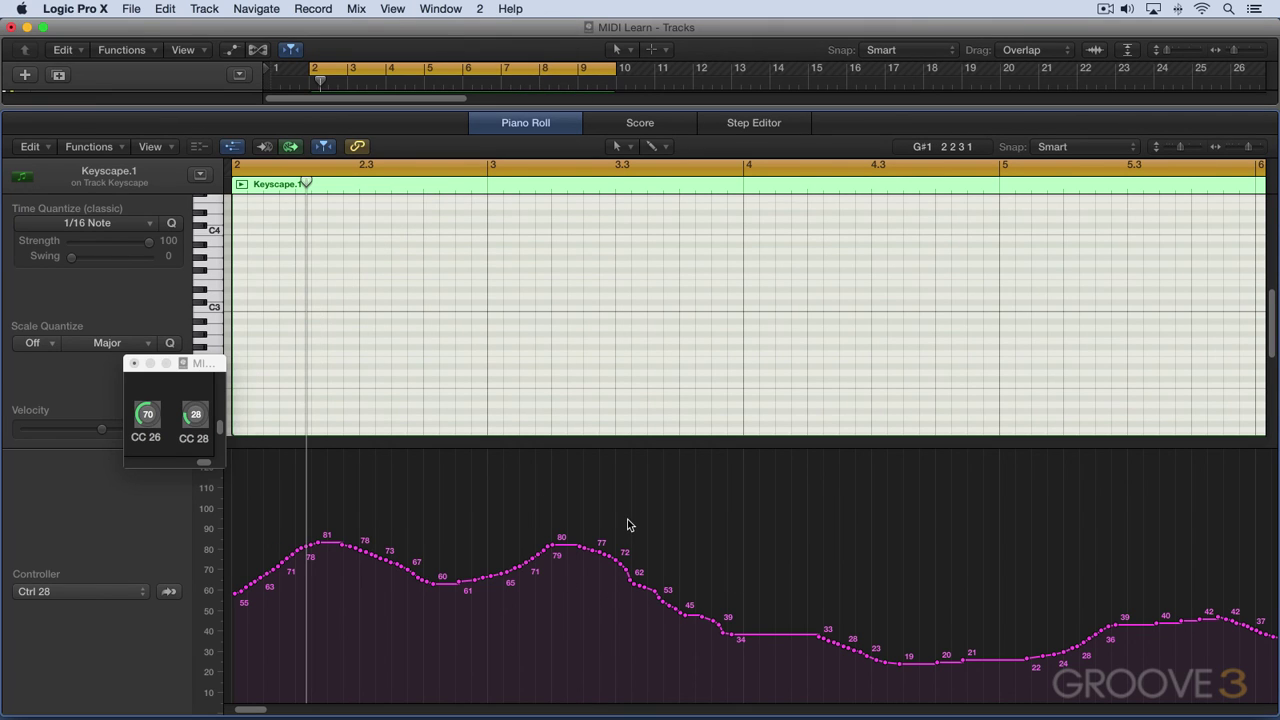
Close the Piano Roll and reopen the Keyscape window, moving it up and left.
key("e")
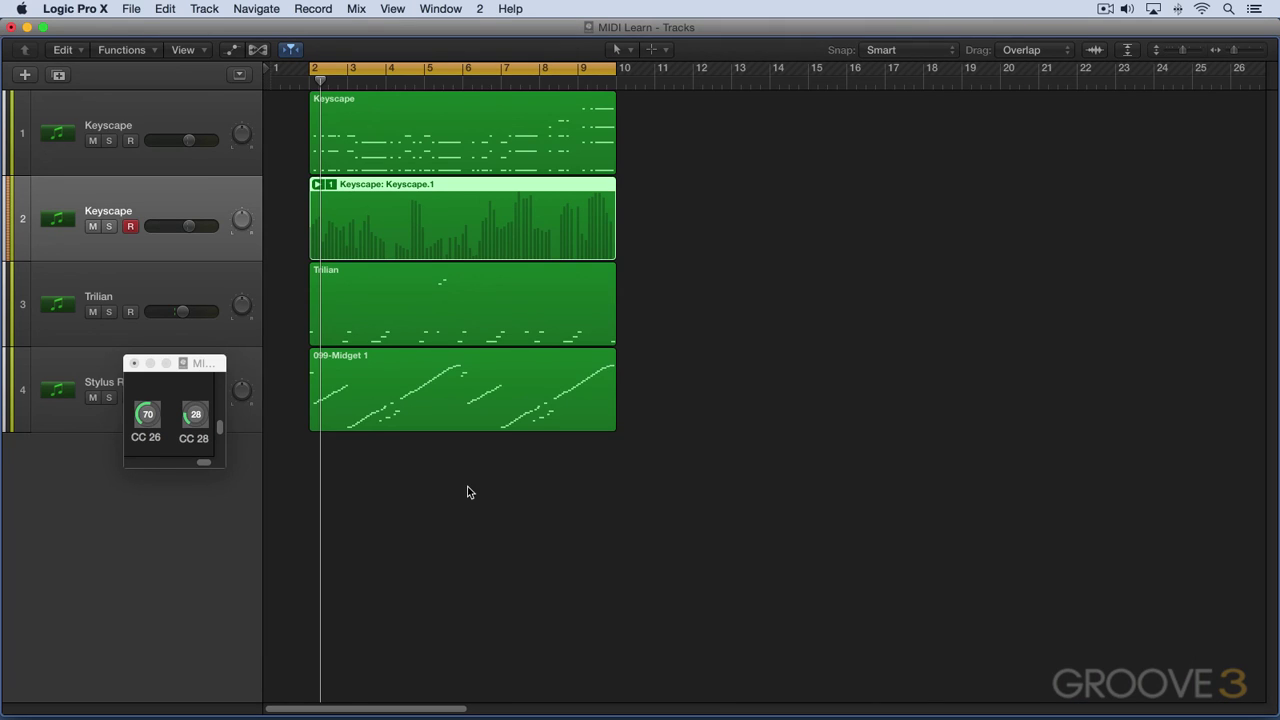
key("v")
left_click_drag(673, 127, 481, 52)
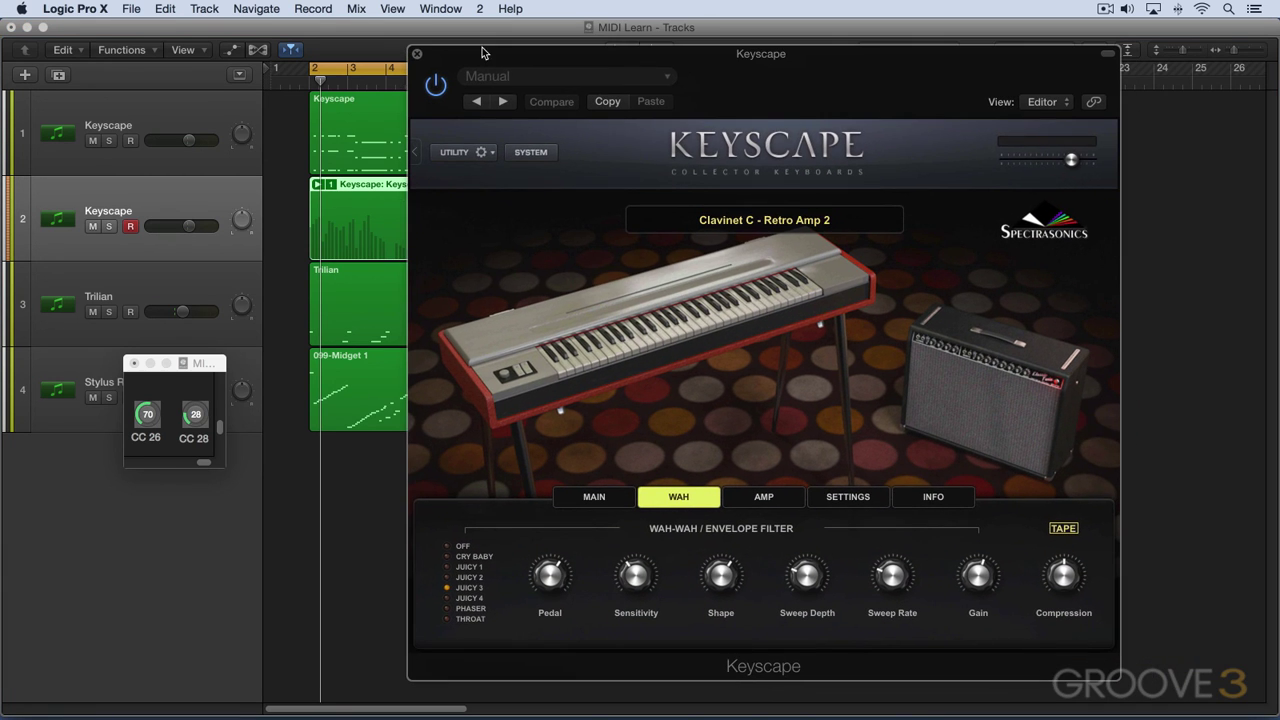
right_click(551, 578)
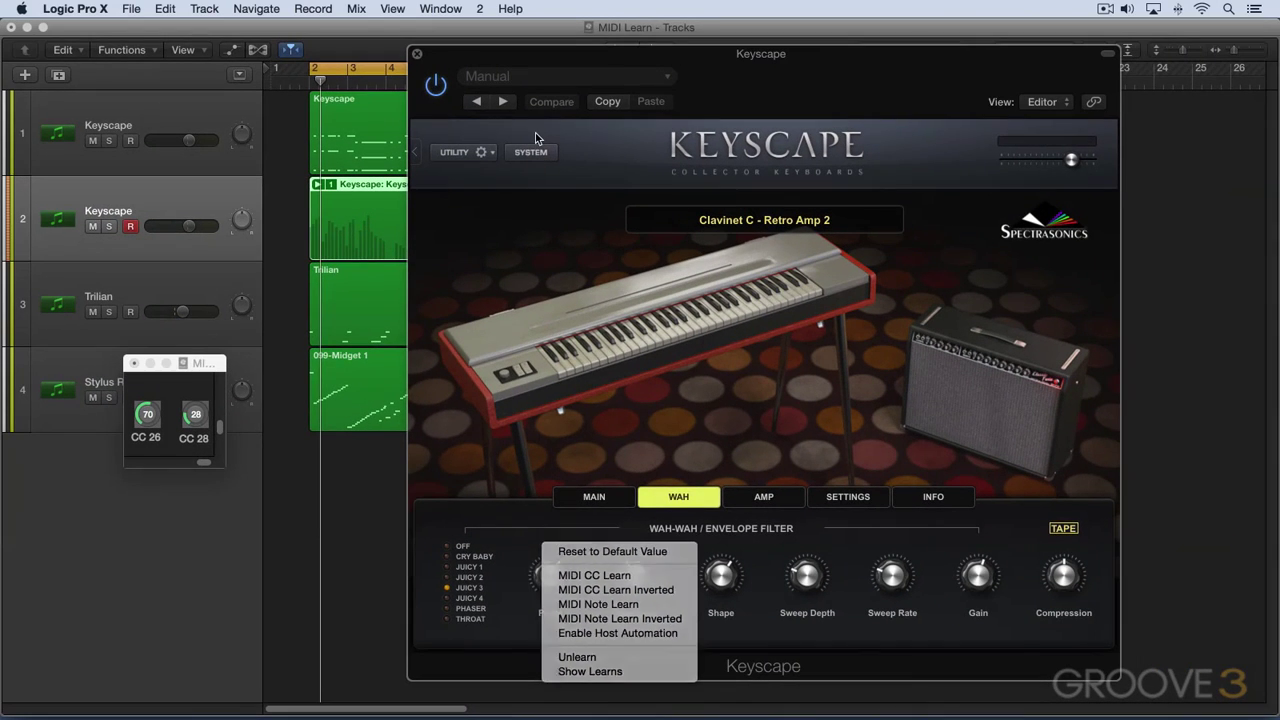
left_click(535, 132)
Choose Save Template from Utility > MIDI Learn and Automation.
left_click(490, 155)
mouse_move(493, 172)
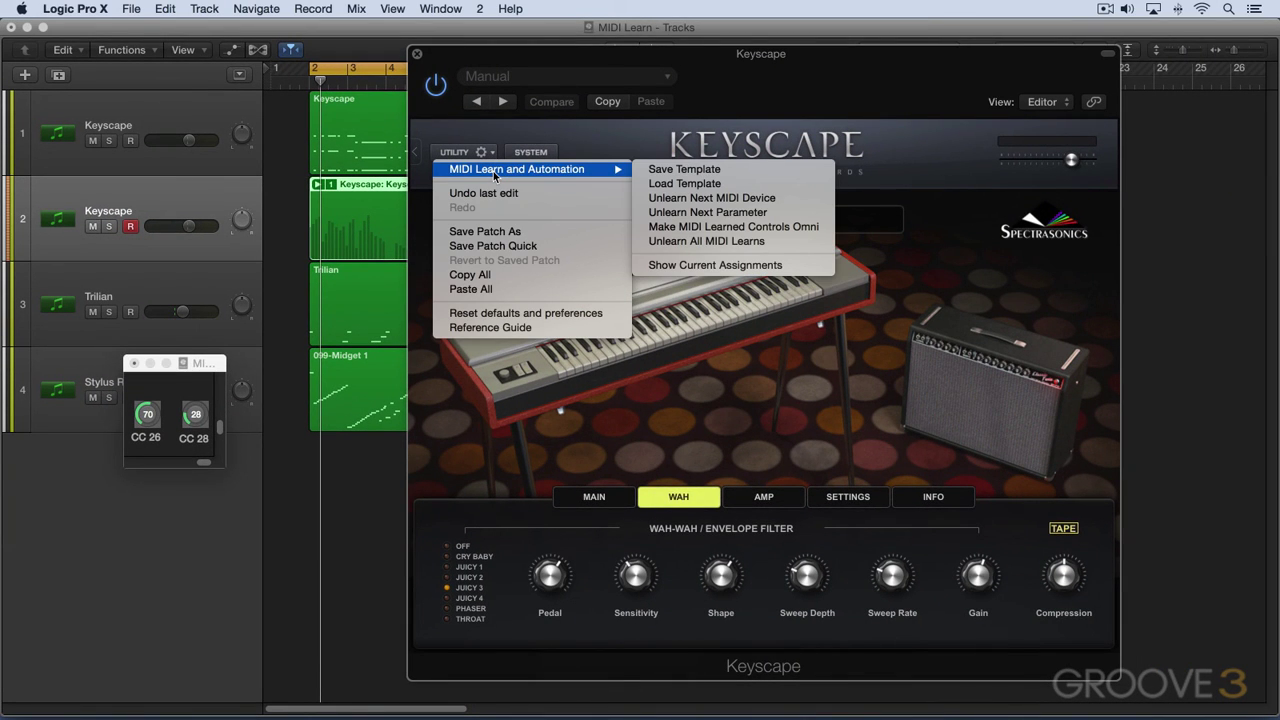
left_click(674, 173)
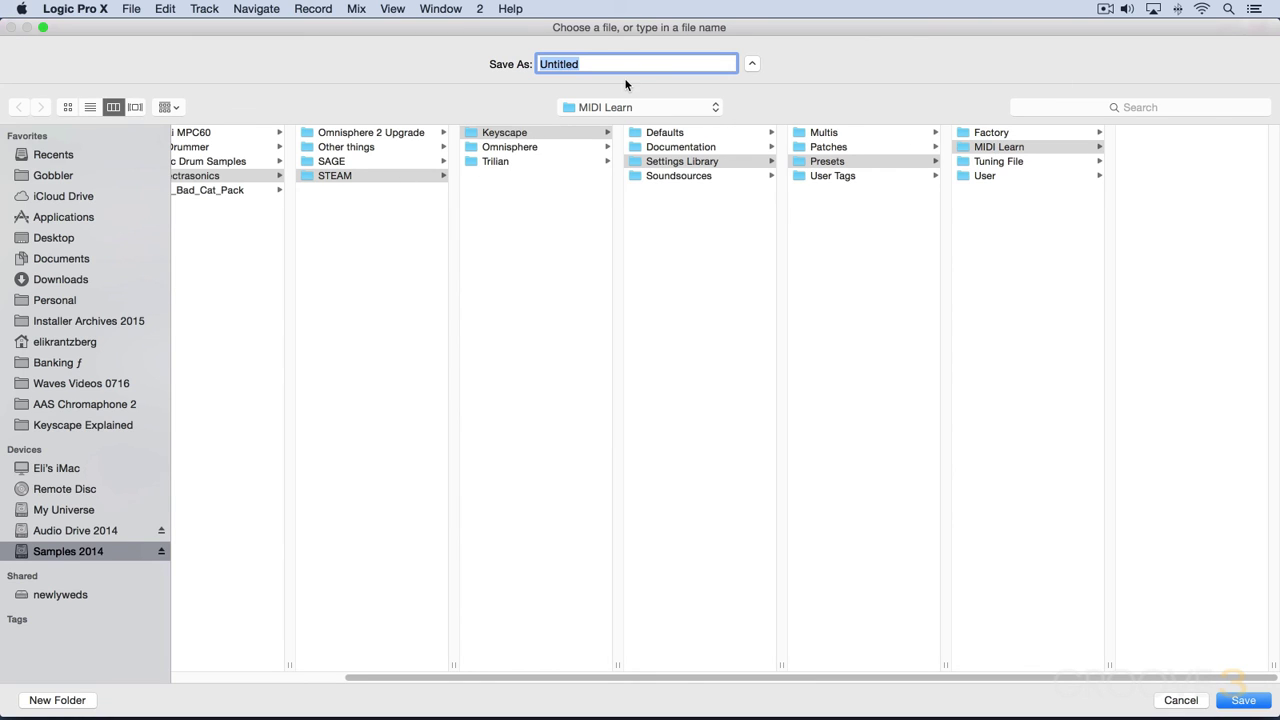
Name the MIDI Learn template 'Impulse 61 Template' and save it.
type("Impulse 61 Template")
key("Return")
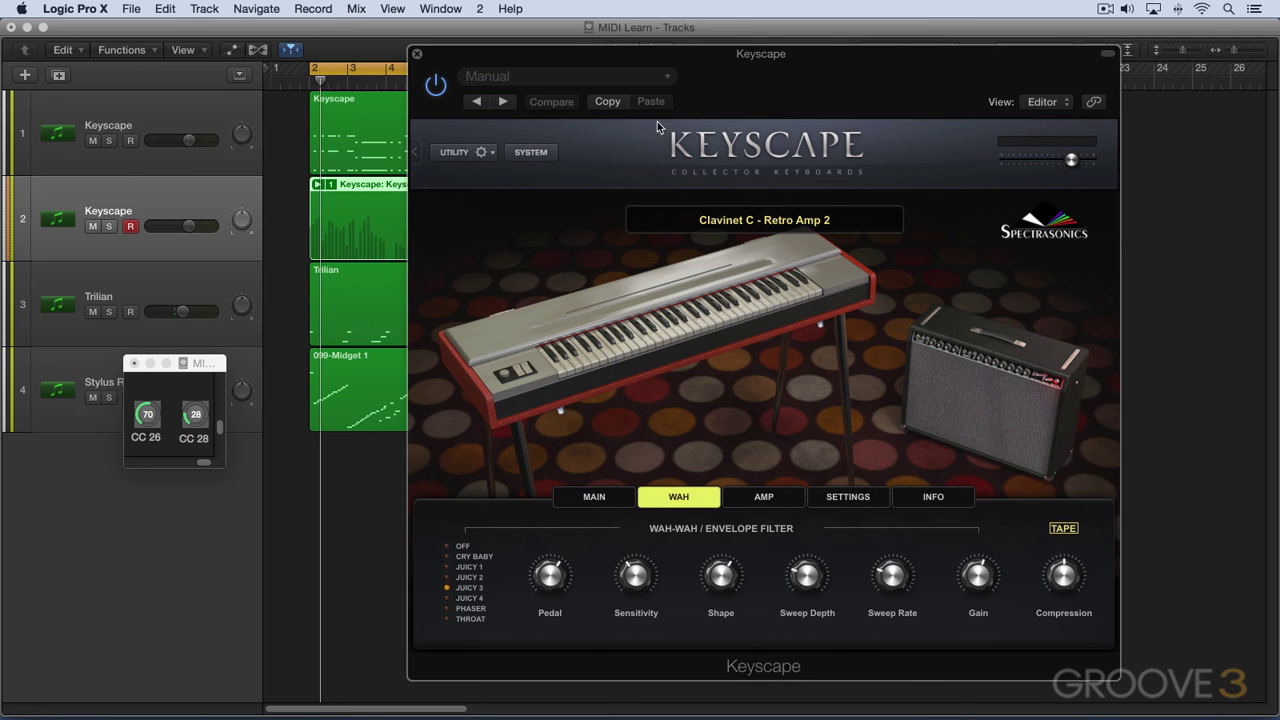
left_click(494, 152)
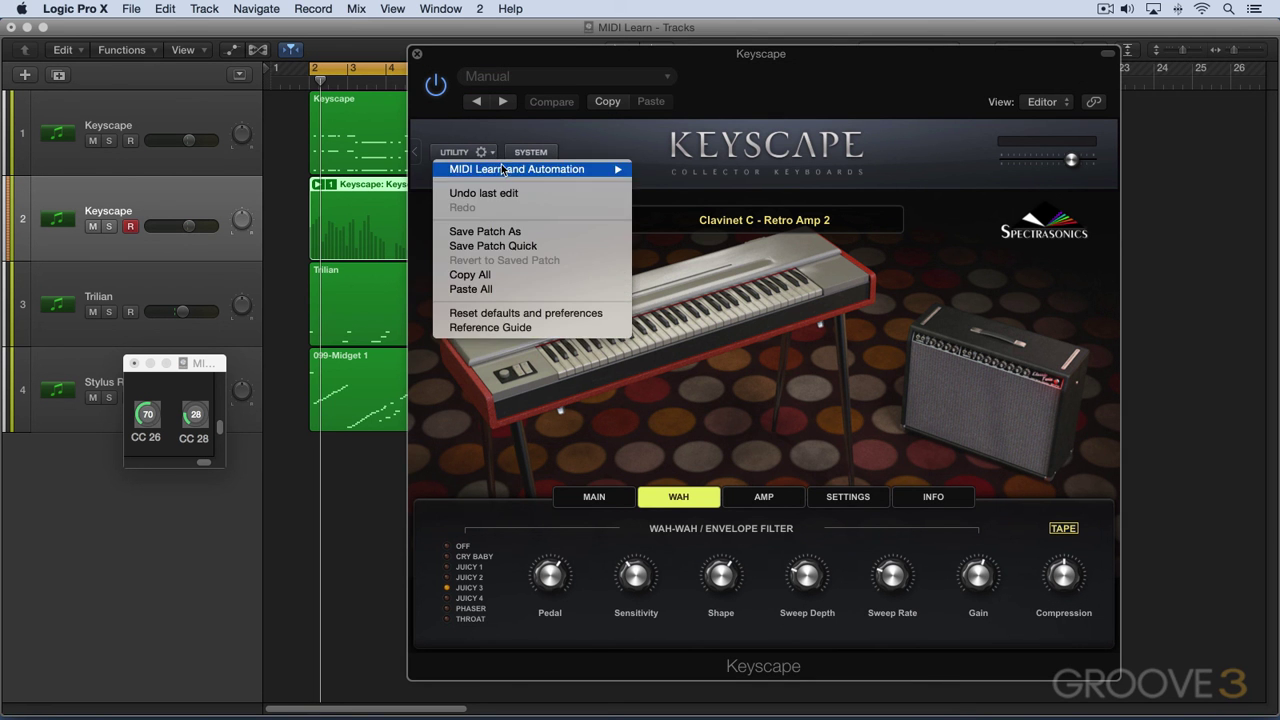
mouse_move(590, 169)
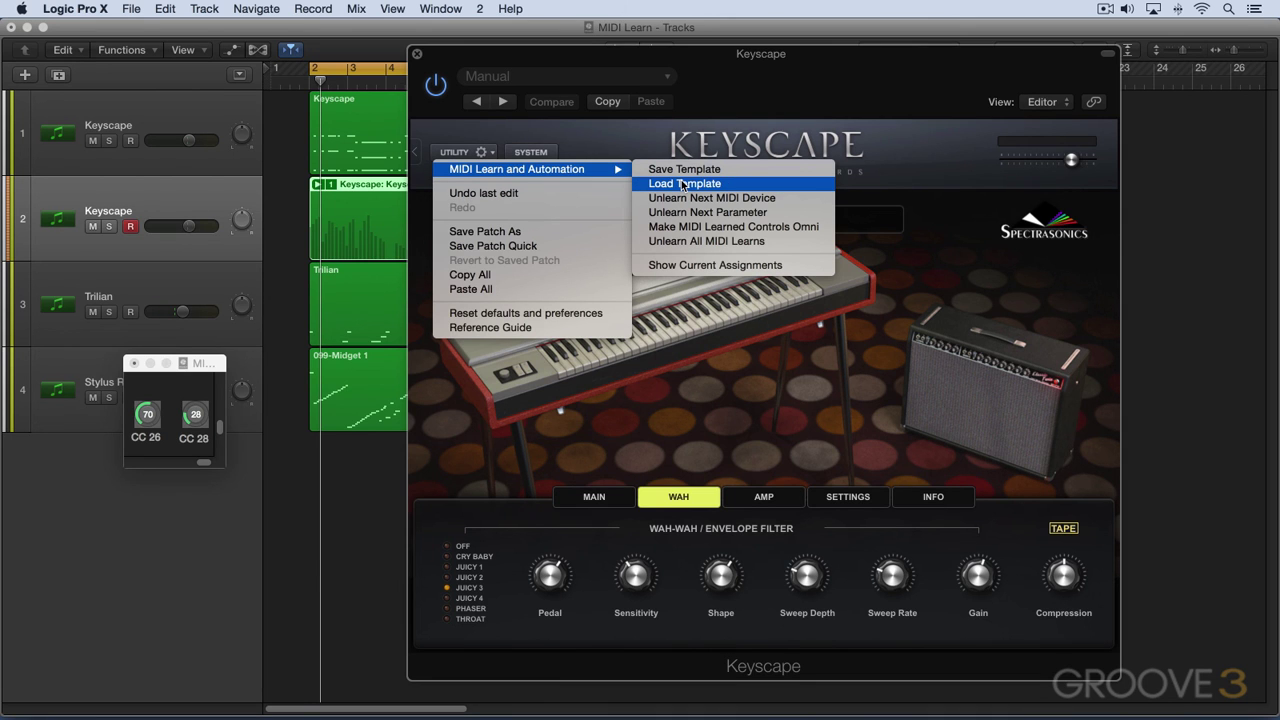
left_click(681, 265)
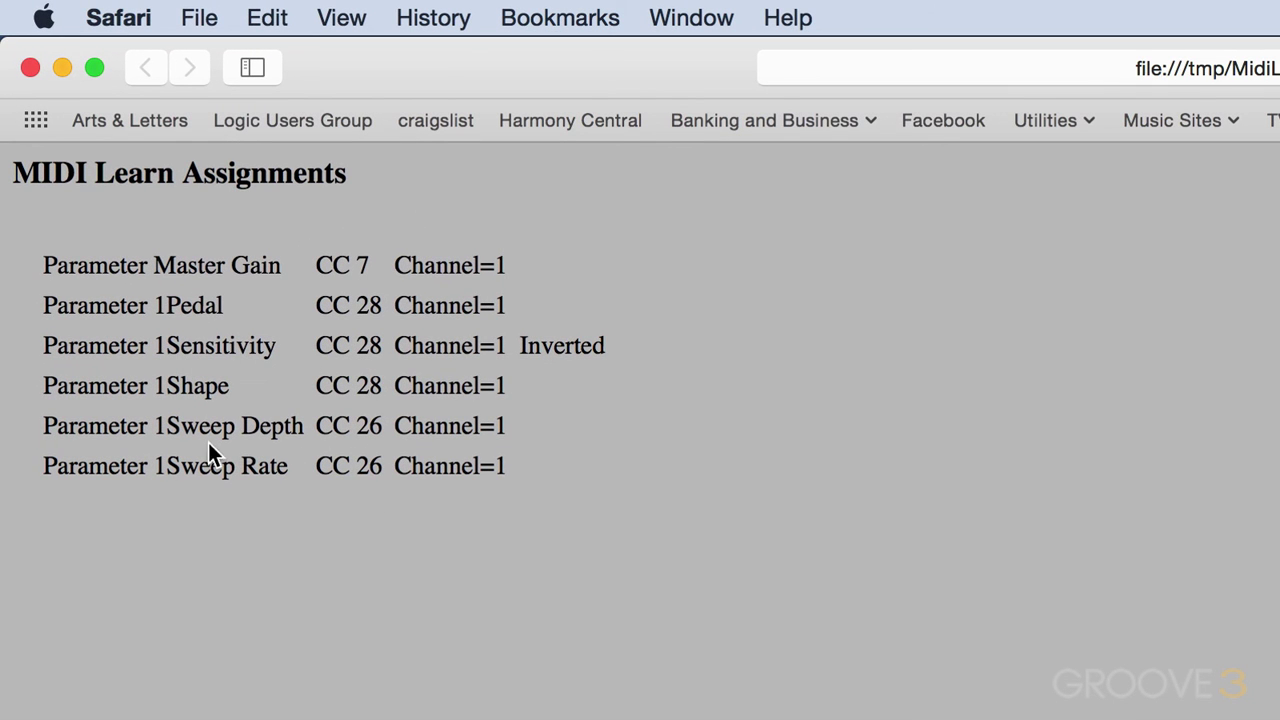
left_click(30, 68)
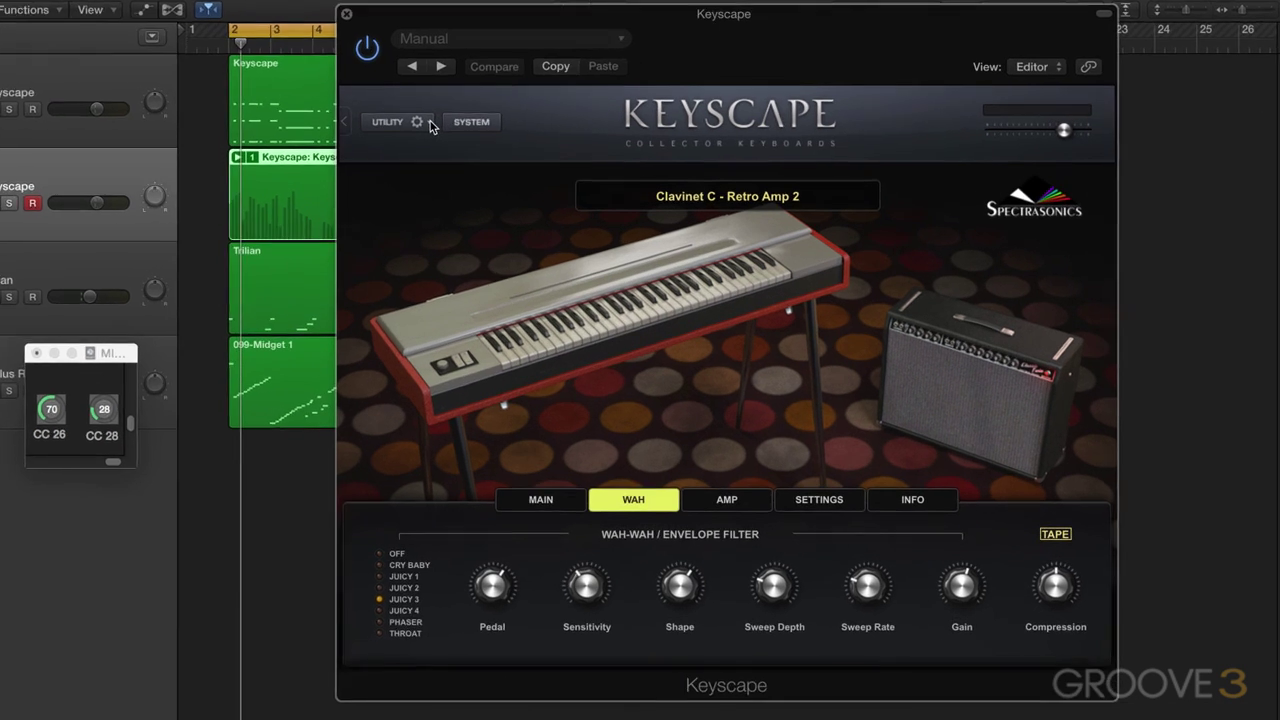
Apply Unlearn Next MIDI Device from Utility > MIDI Learn and Automation.
left_click(493, 151)
mouse_move(580, 173)
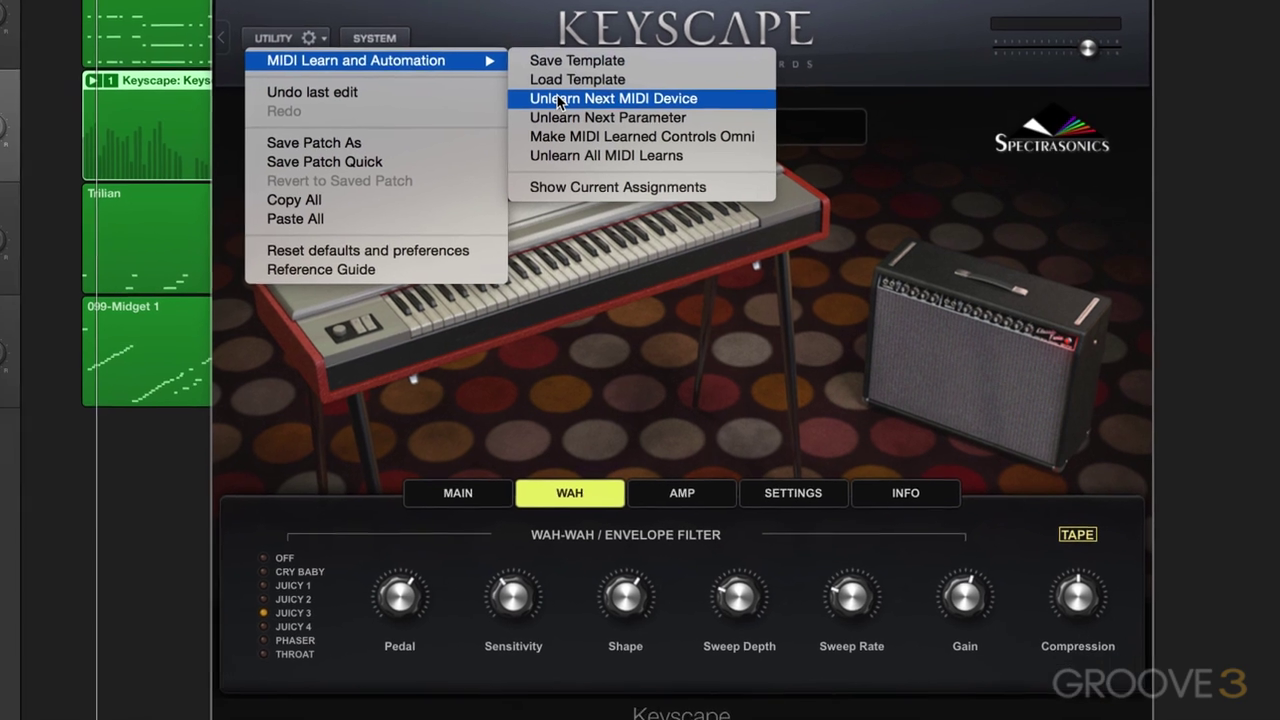
left_click(503, 104)
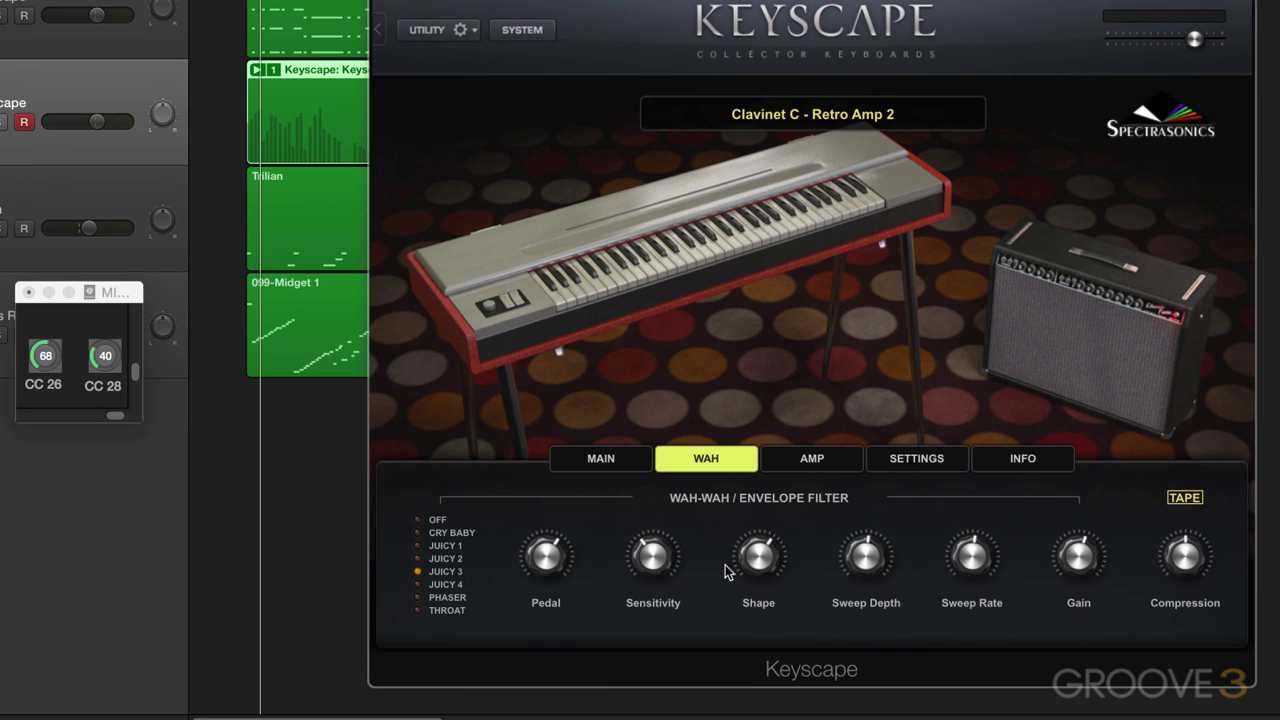
Use Unlearn Next Parameter to remove the Sweep Rate knob's MIDI assignment.
left_click(473, 31)
mouse_move(590, 51)
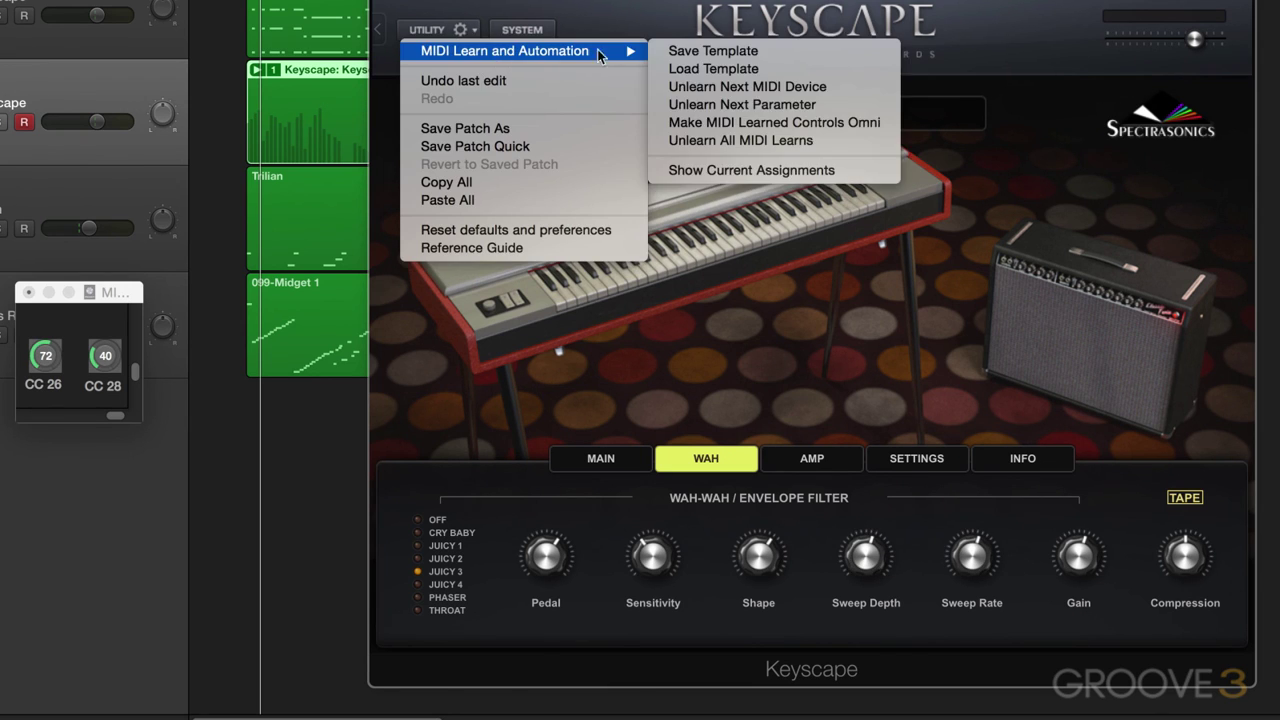
left_click(752, 106)
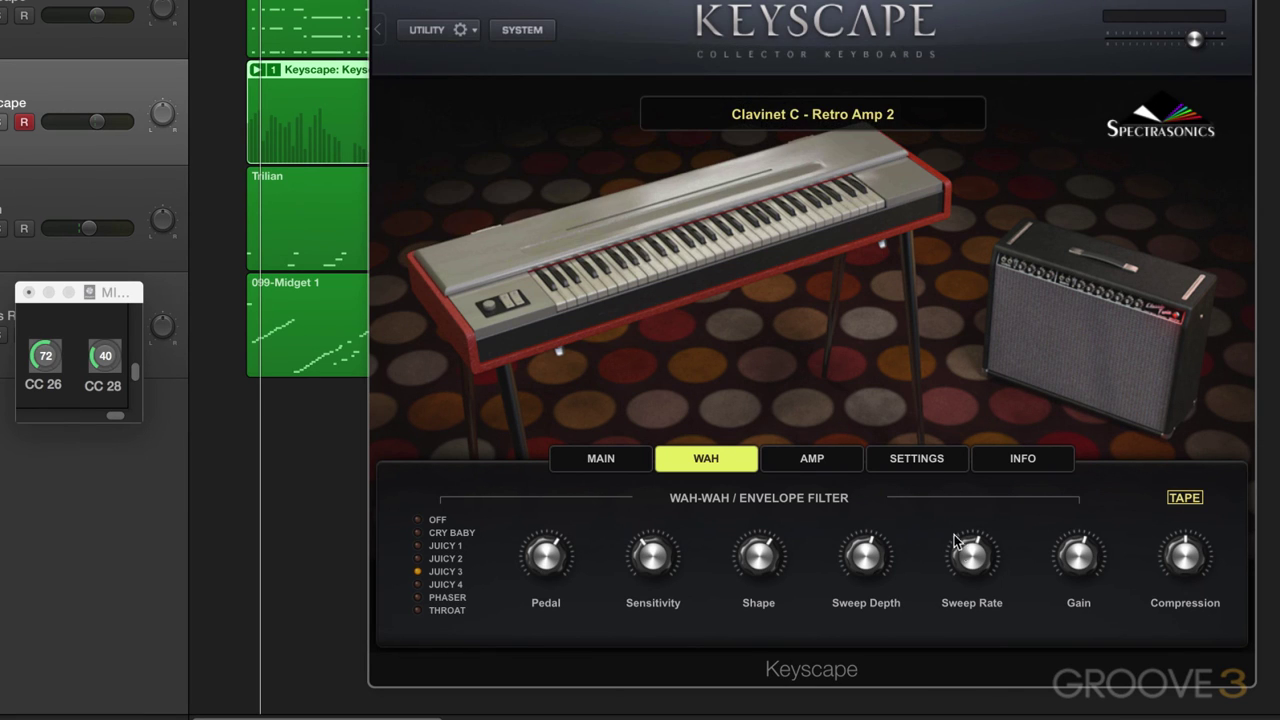
left_click(974, 566)
Show the current MIDI Learn assignments report, which now lists no assignments.
right_click(866, 566)
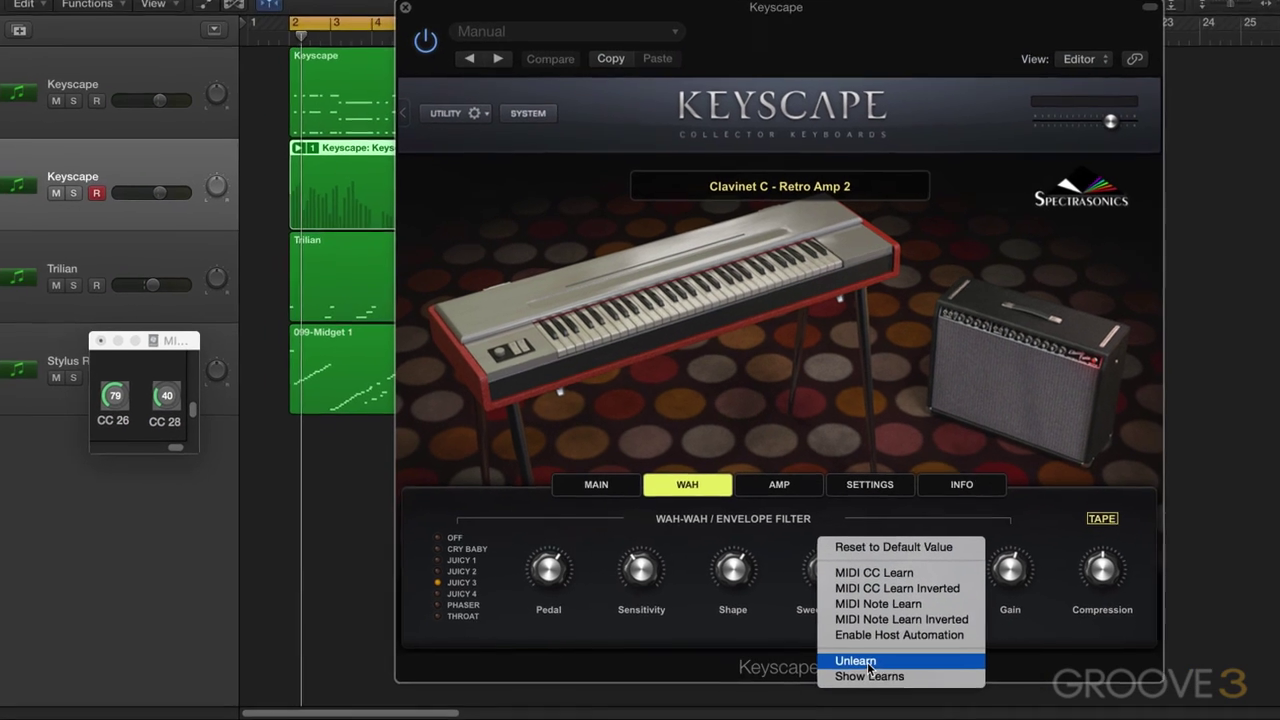
left_click(915, 680)
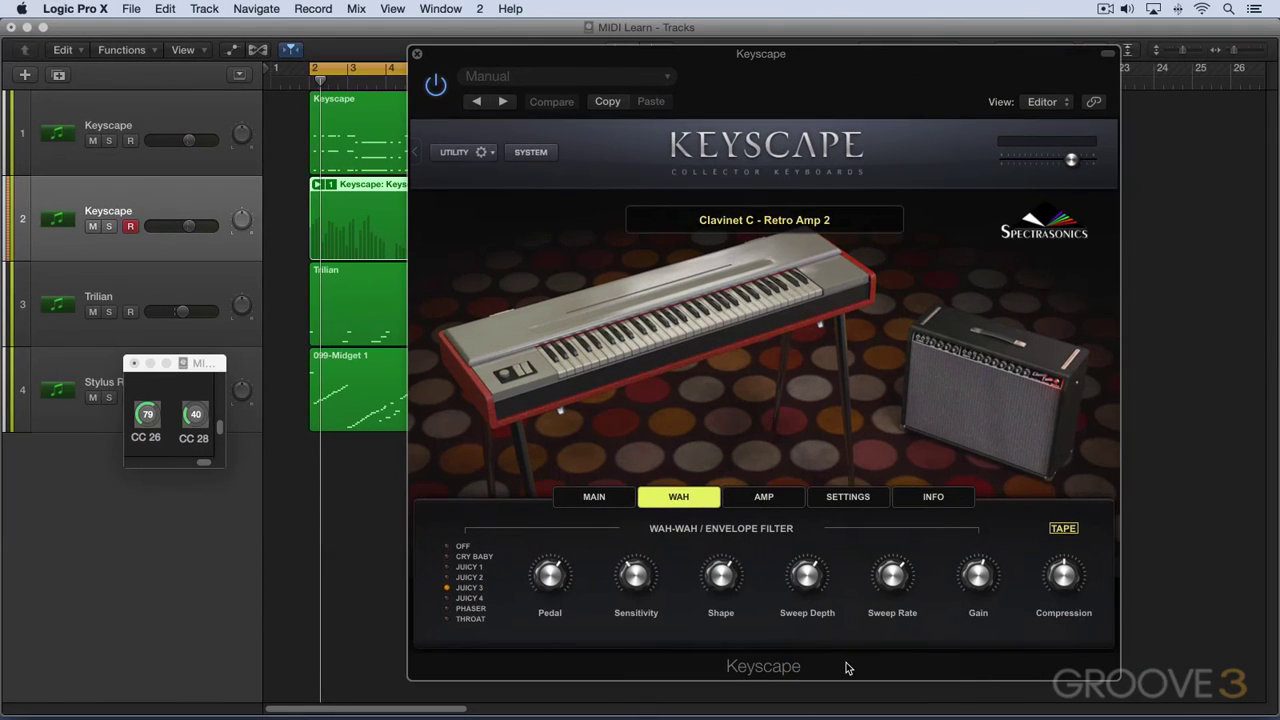
left_click(490, 152)
mouse_move(503, 172)
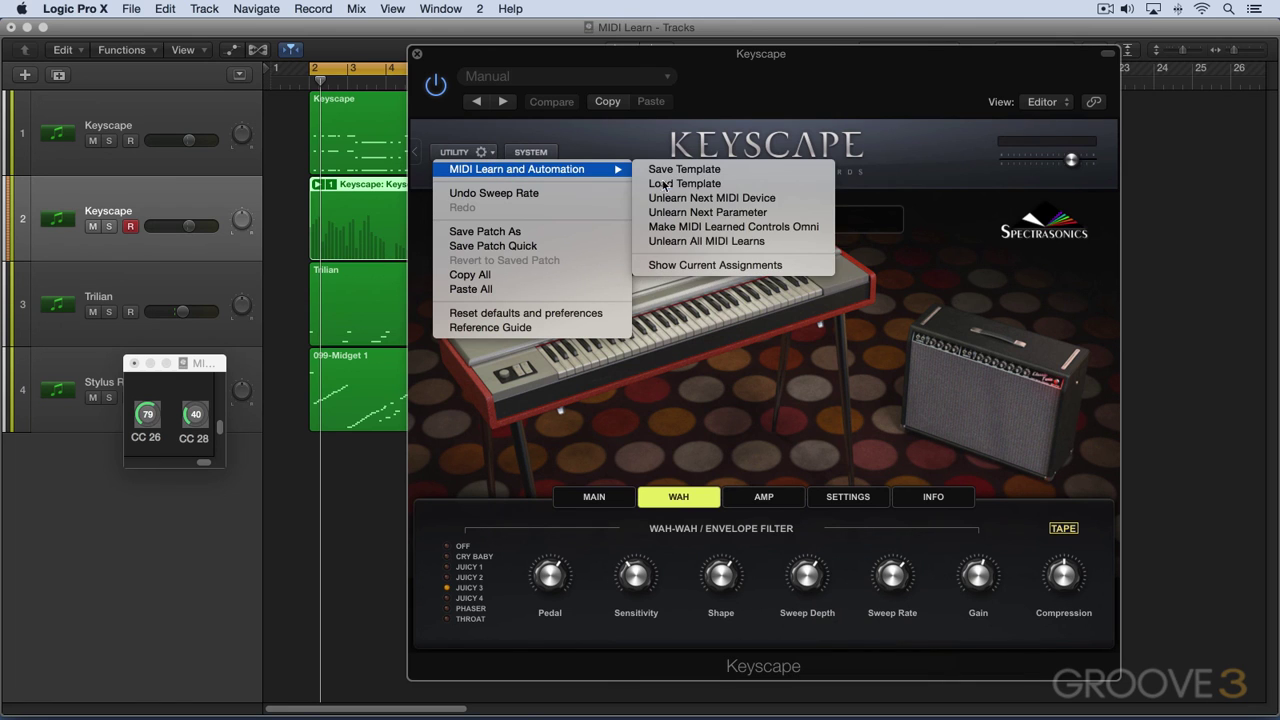
left_click(722, 265)
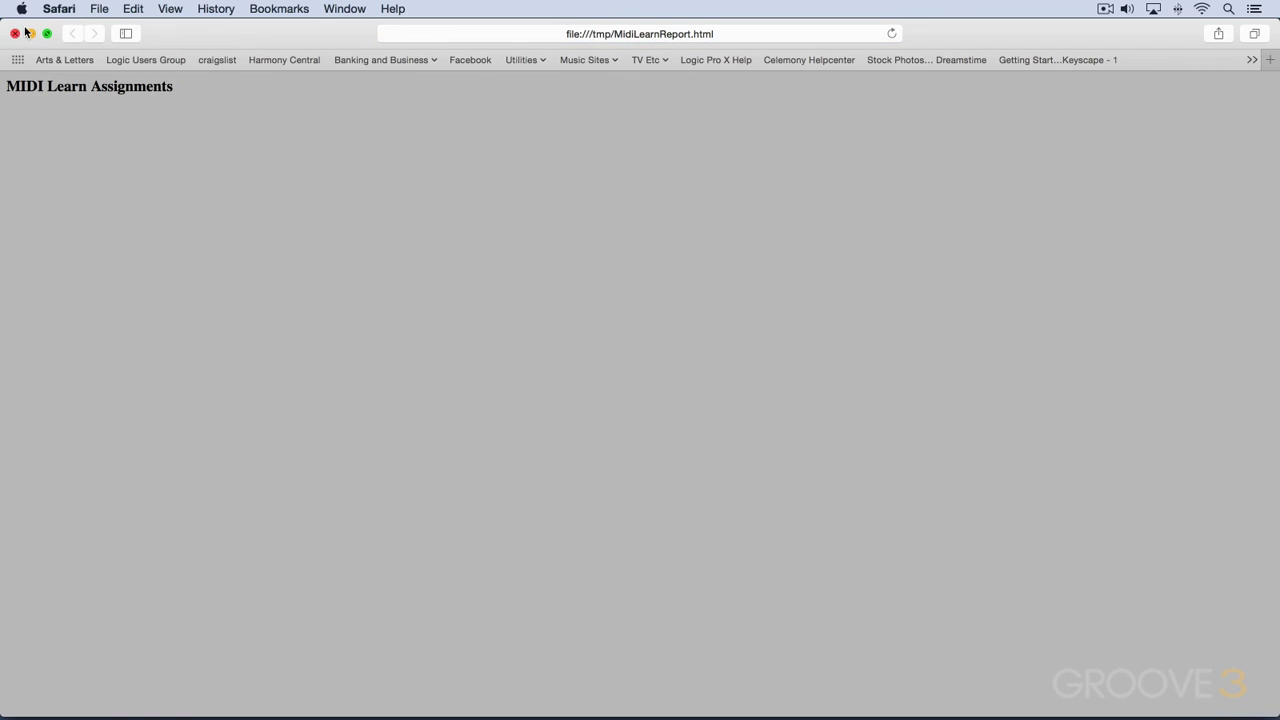
Close the report and return to Keyscape's MIDI Learn and Automation options.
left_click(16, 34)
left_click(494, 160)
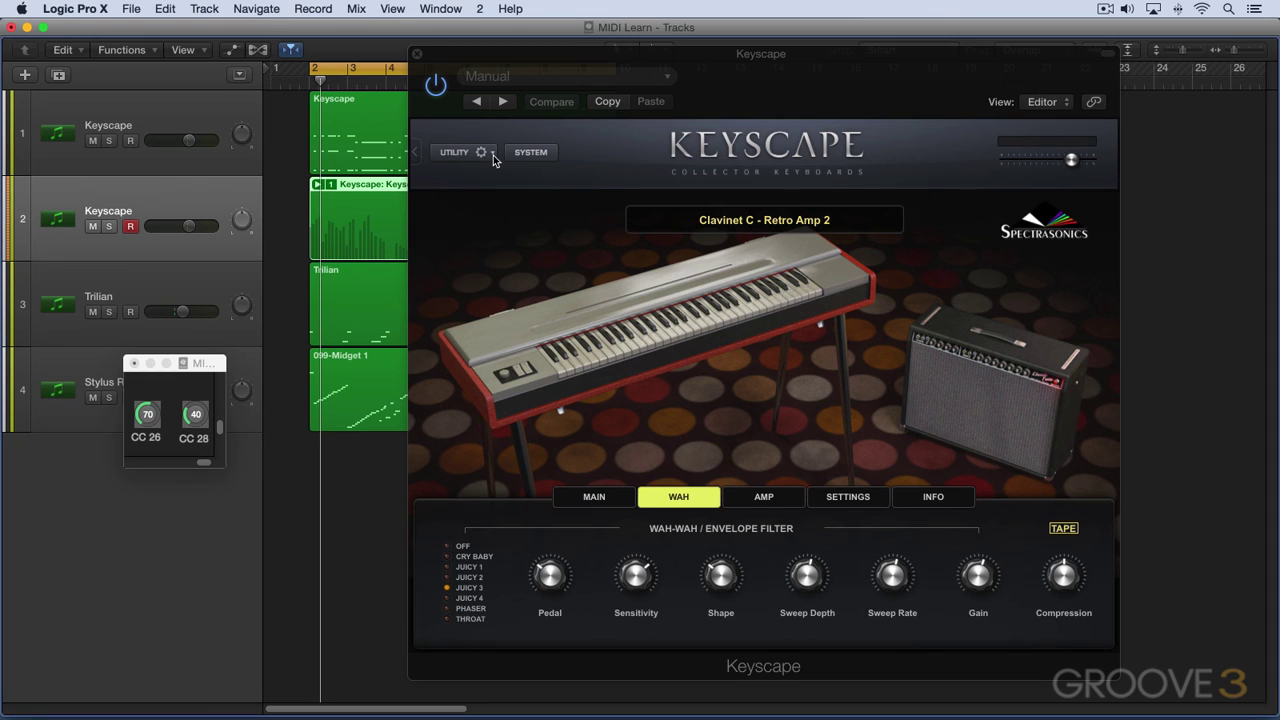
left_click(493, 158)
Load Impulse 61 Template.midiLrn from the MIDI Learn folder and return to the WAH page.
mouse_move(497, 170)
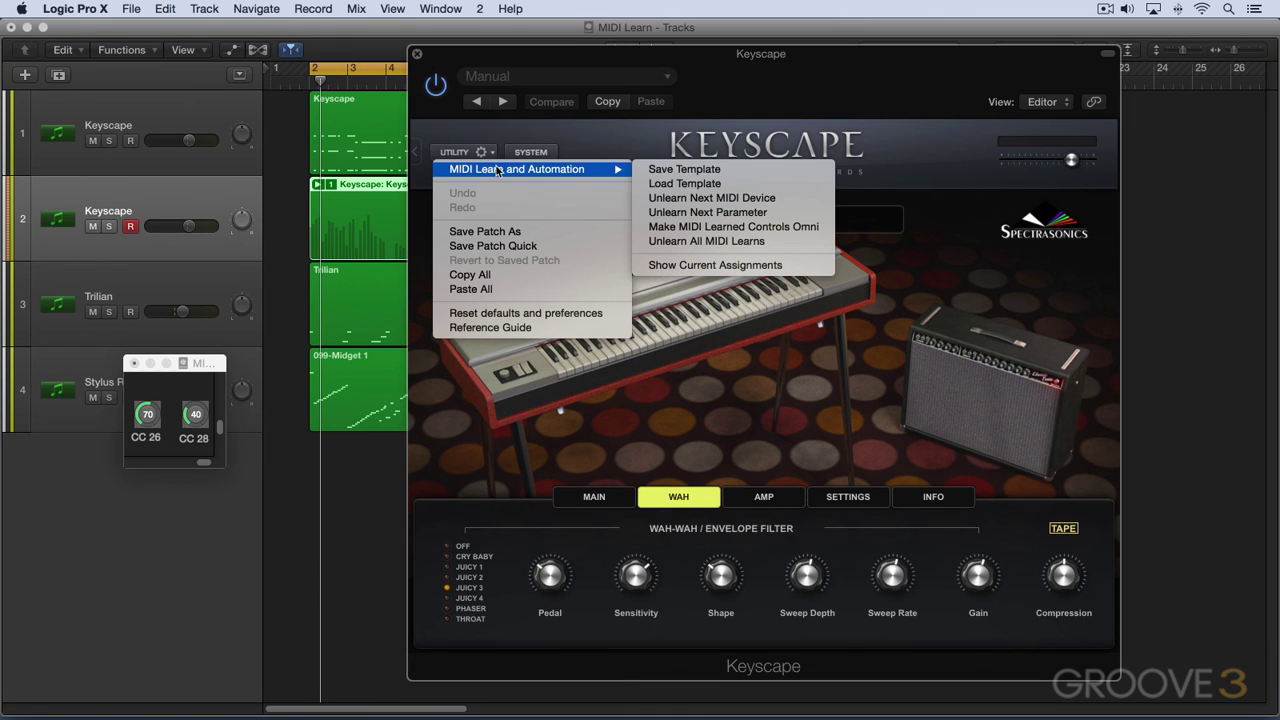
left_click(705, 184)
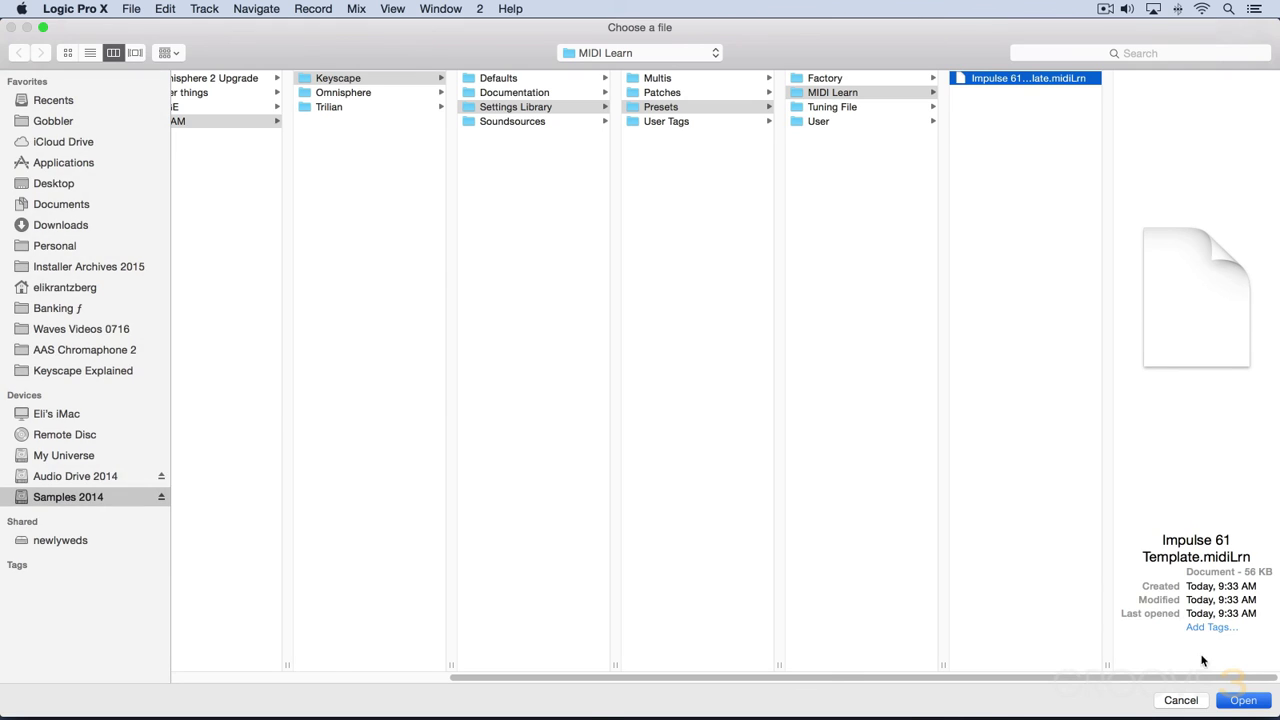
left_click(1243, 700)
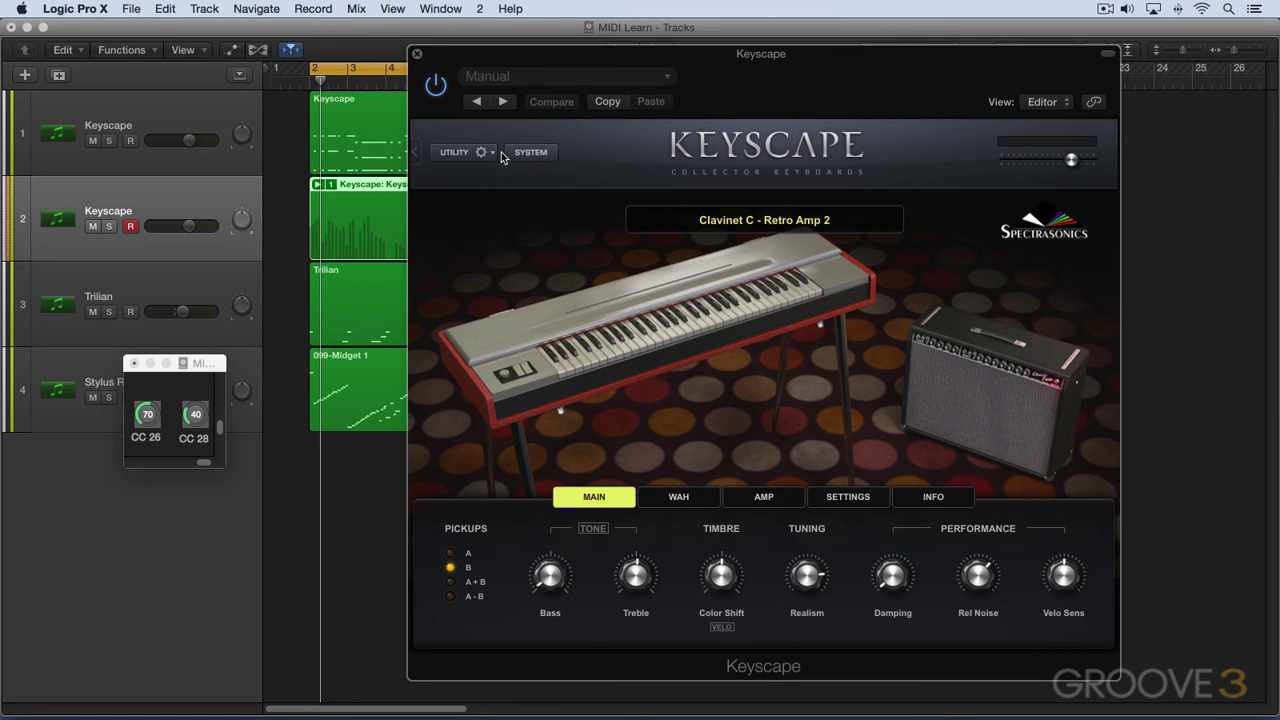
left_click(684, 499)
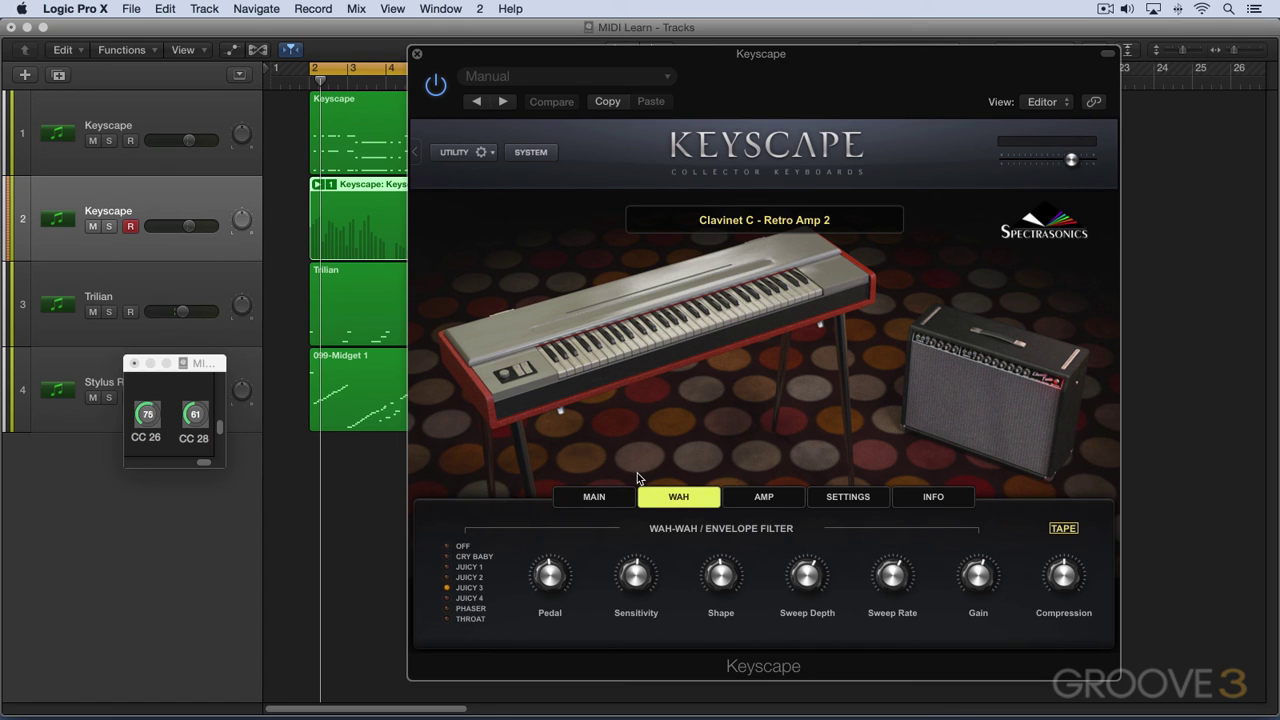
left_click(488, 152)
mouse_move(558, 172)
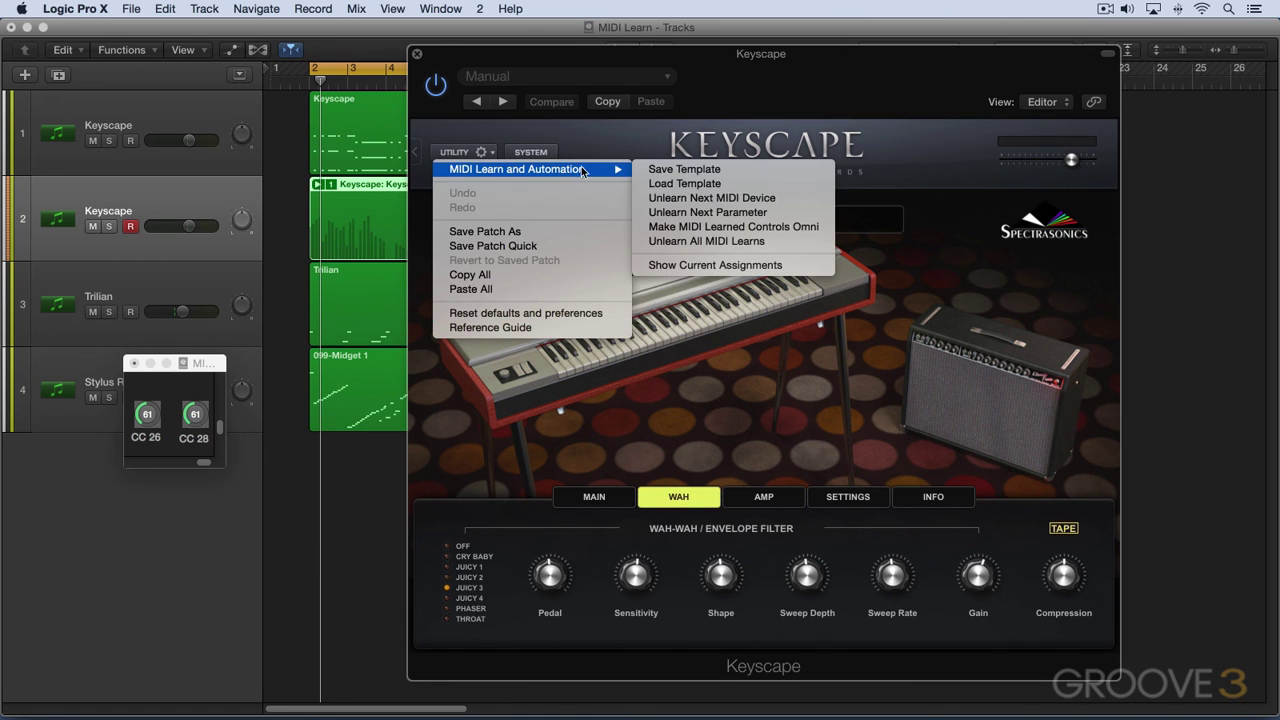
left_click(699, 264)
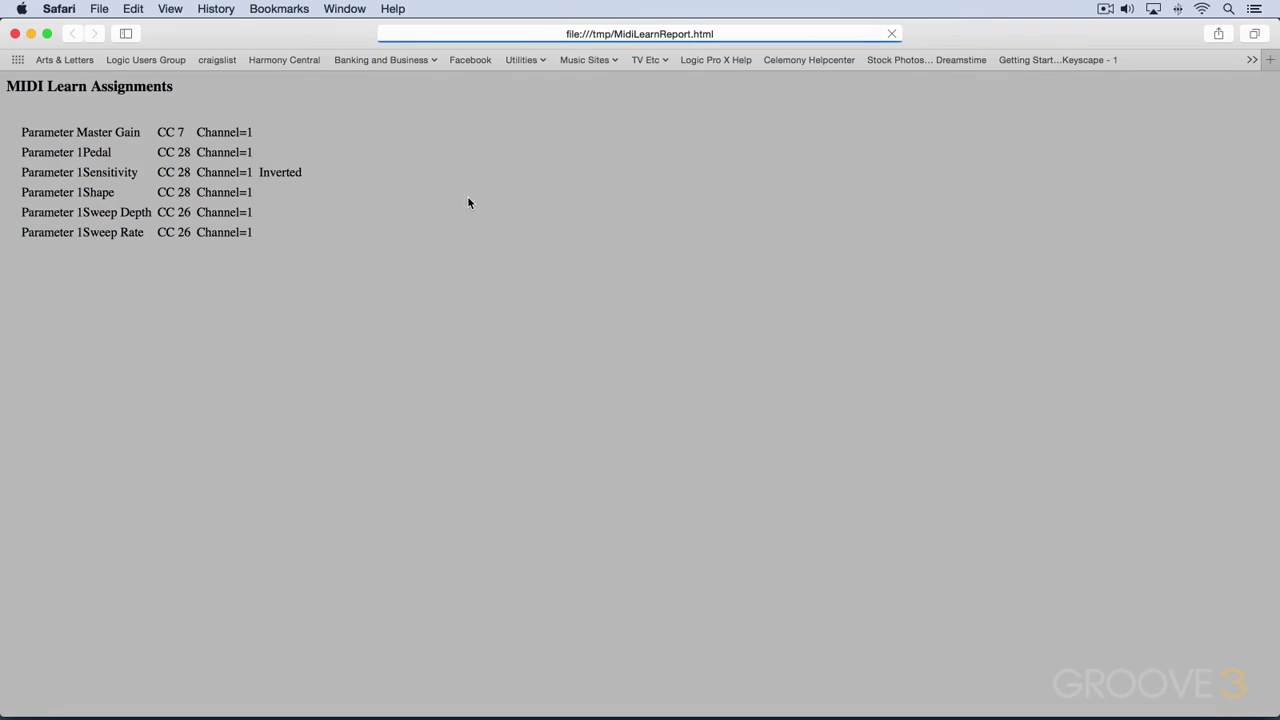
left_click(14, 34)
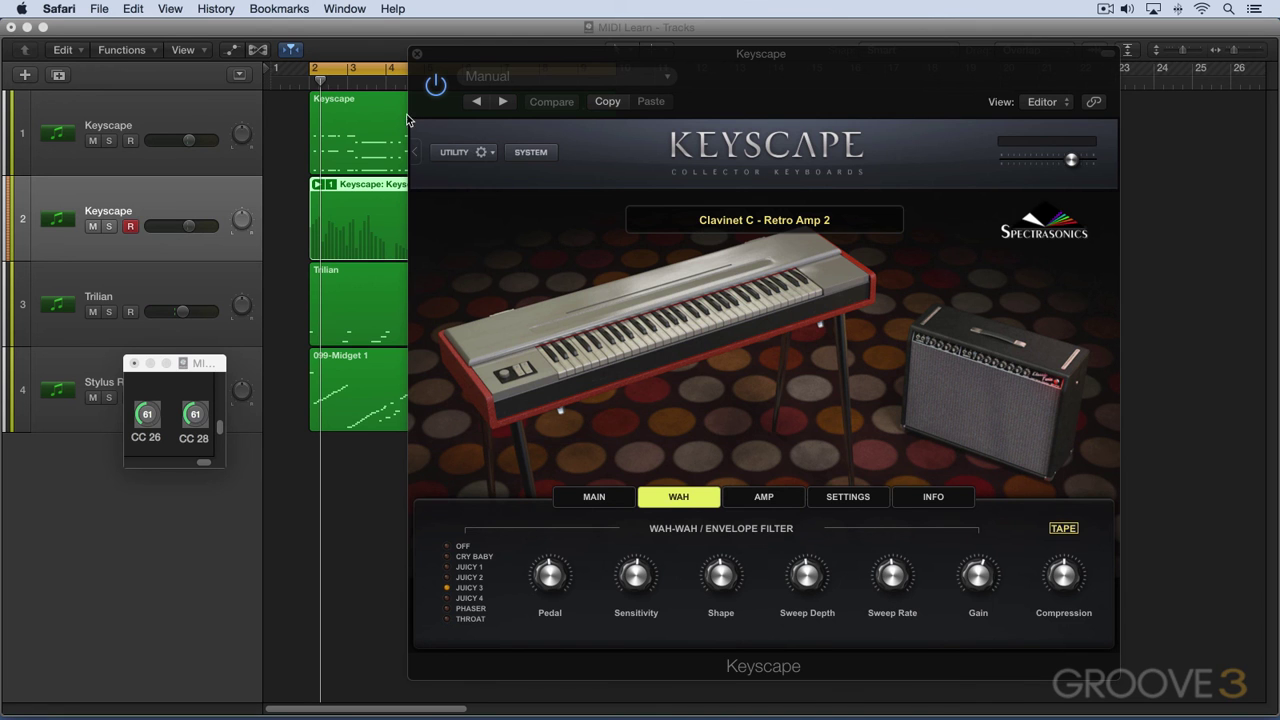
left_click(495, 156)
mouse_move(515, 172)
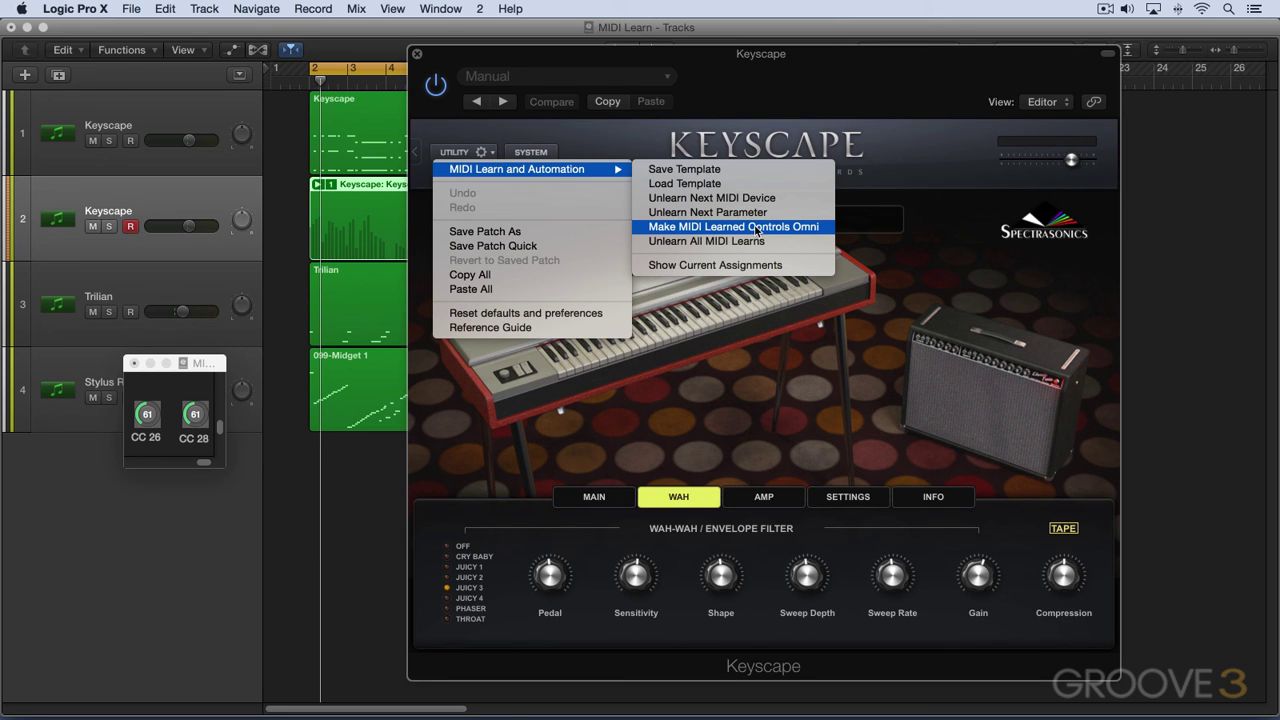
left_click(891, 167)
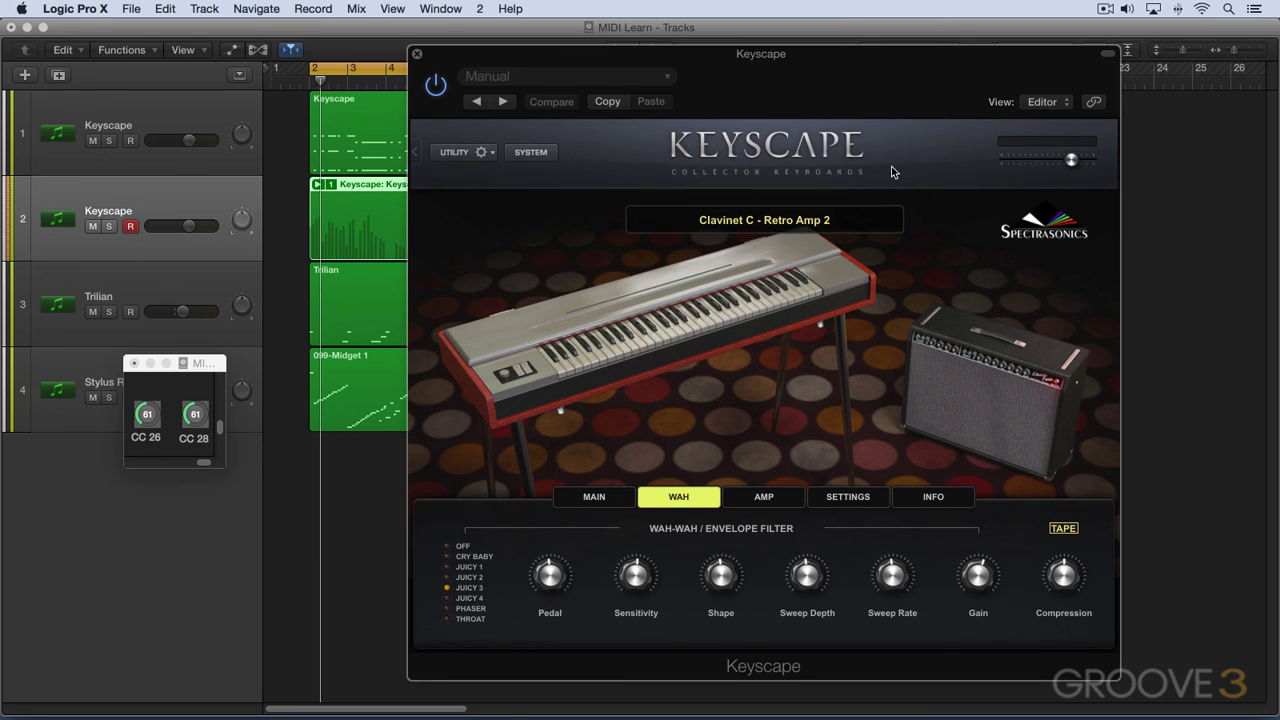